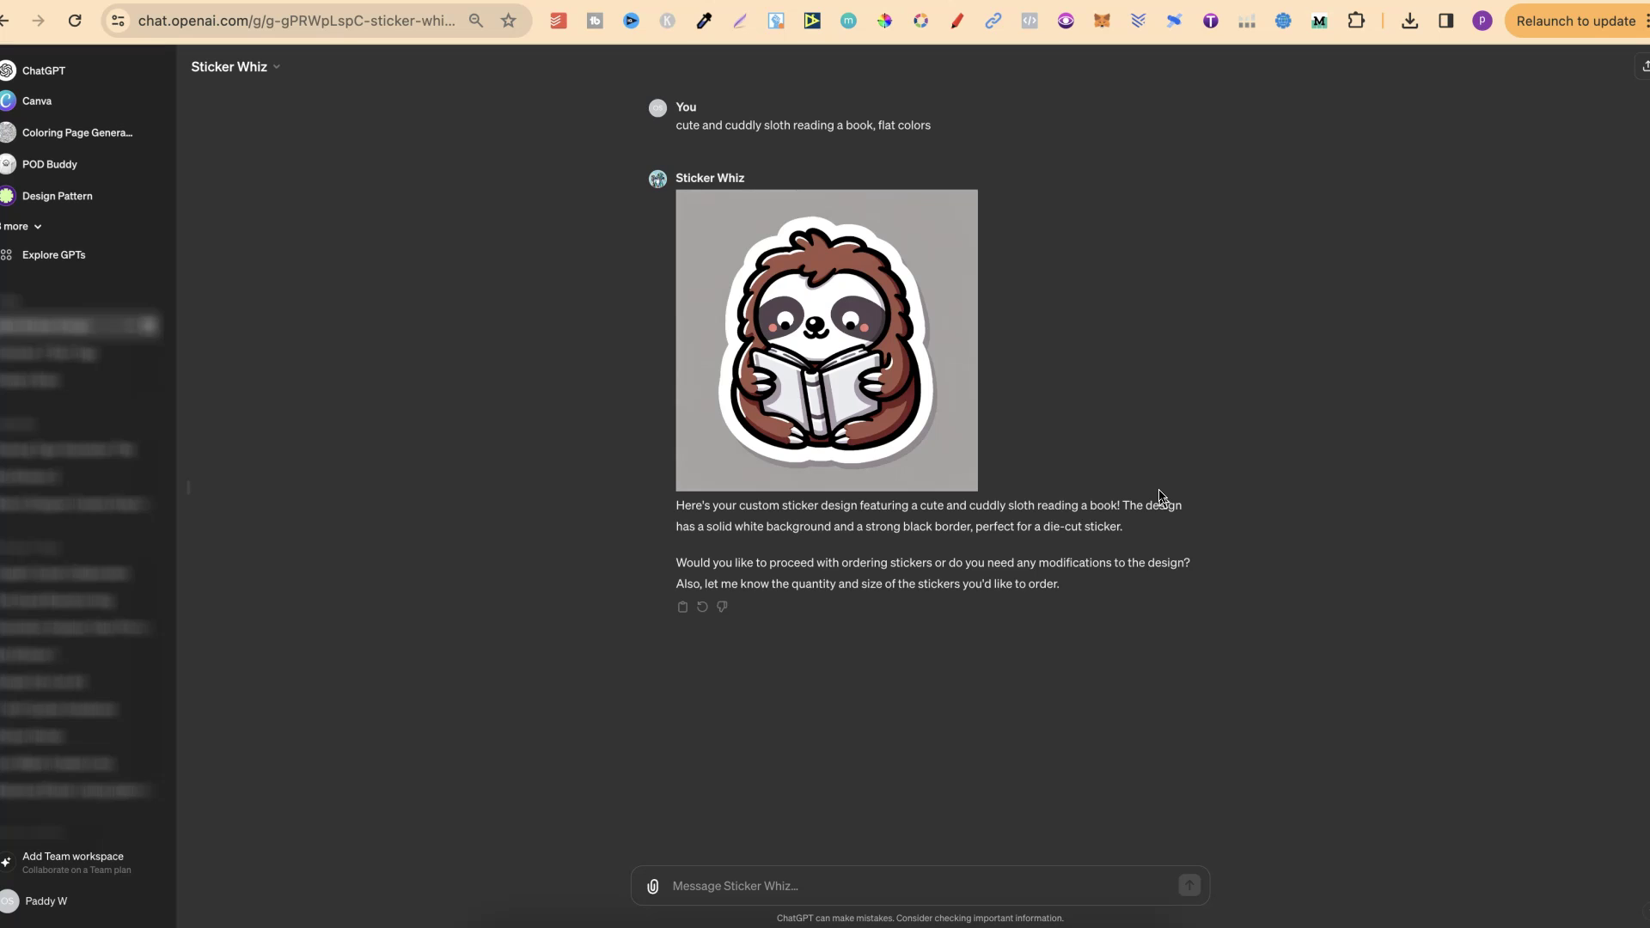
# Step: Download the sloth sticker image from the Sticker Whiz chat and upload it to the new Kittl project
pyautogui.click(1247, 460)
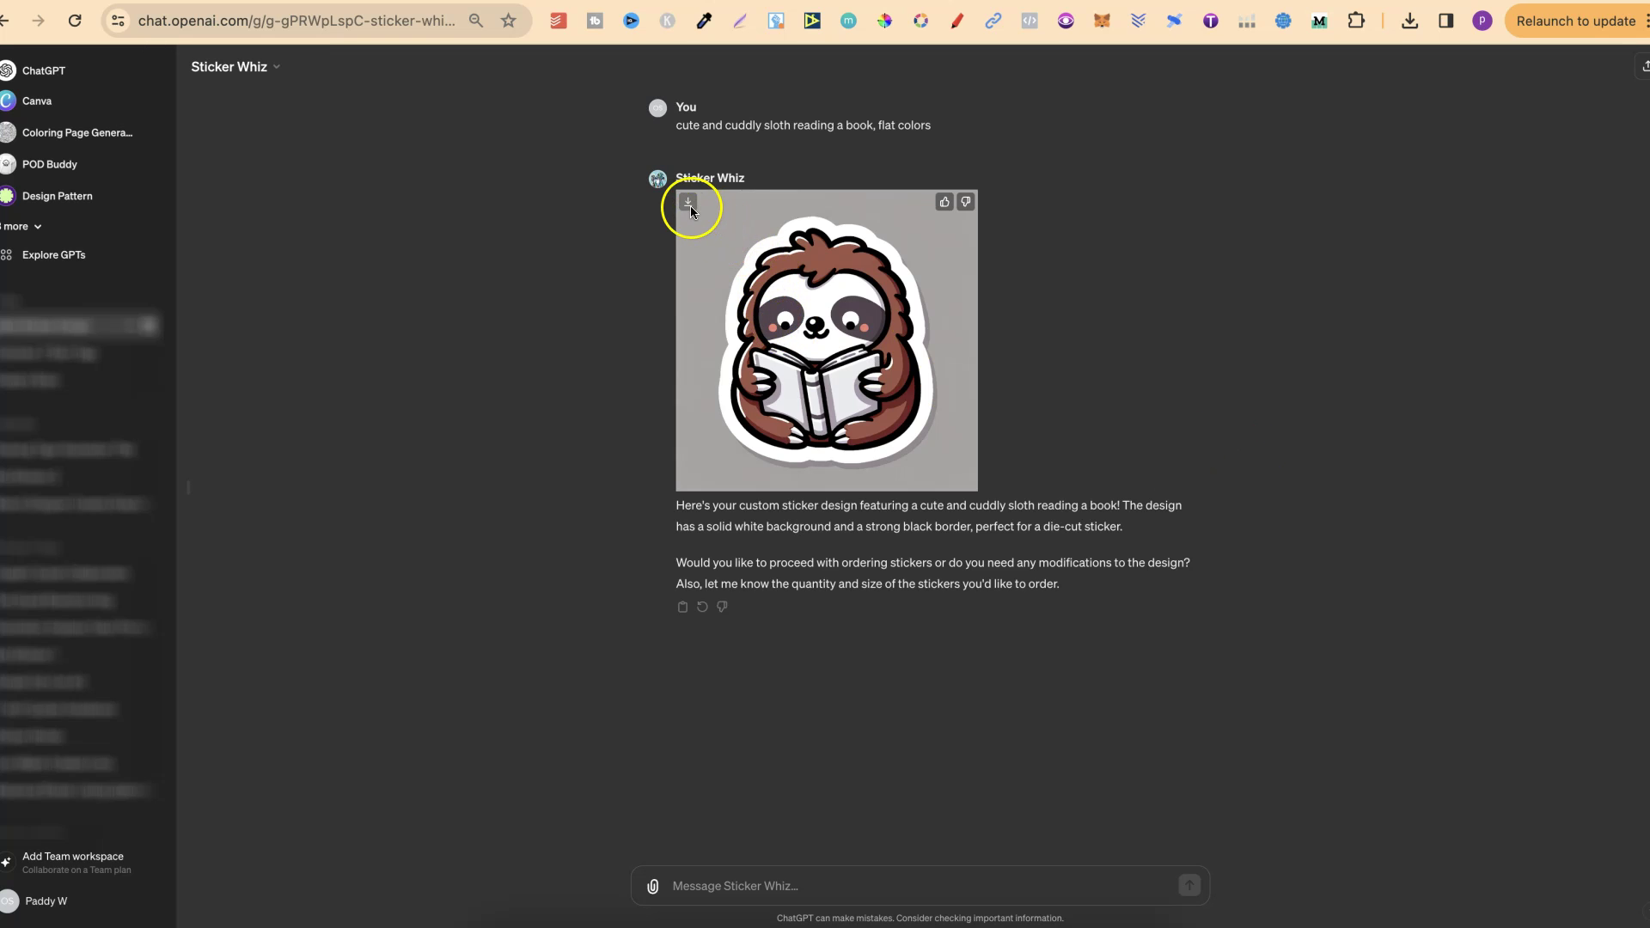
pyautogui.click(690, 205)
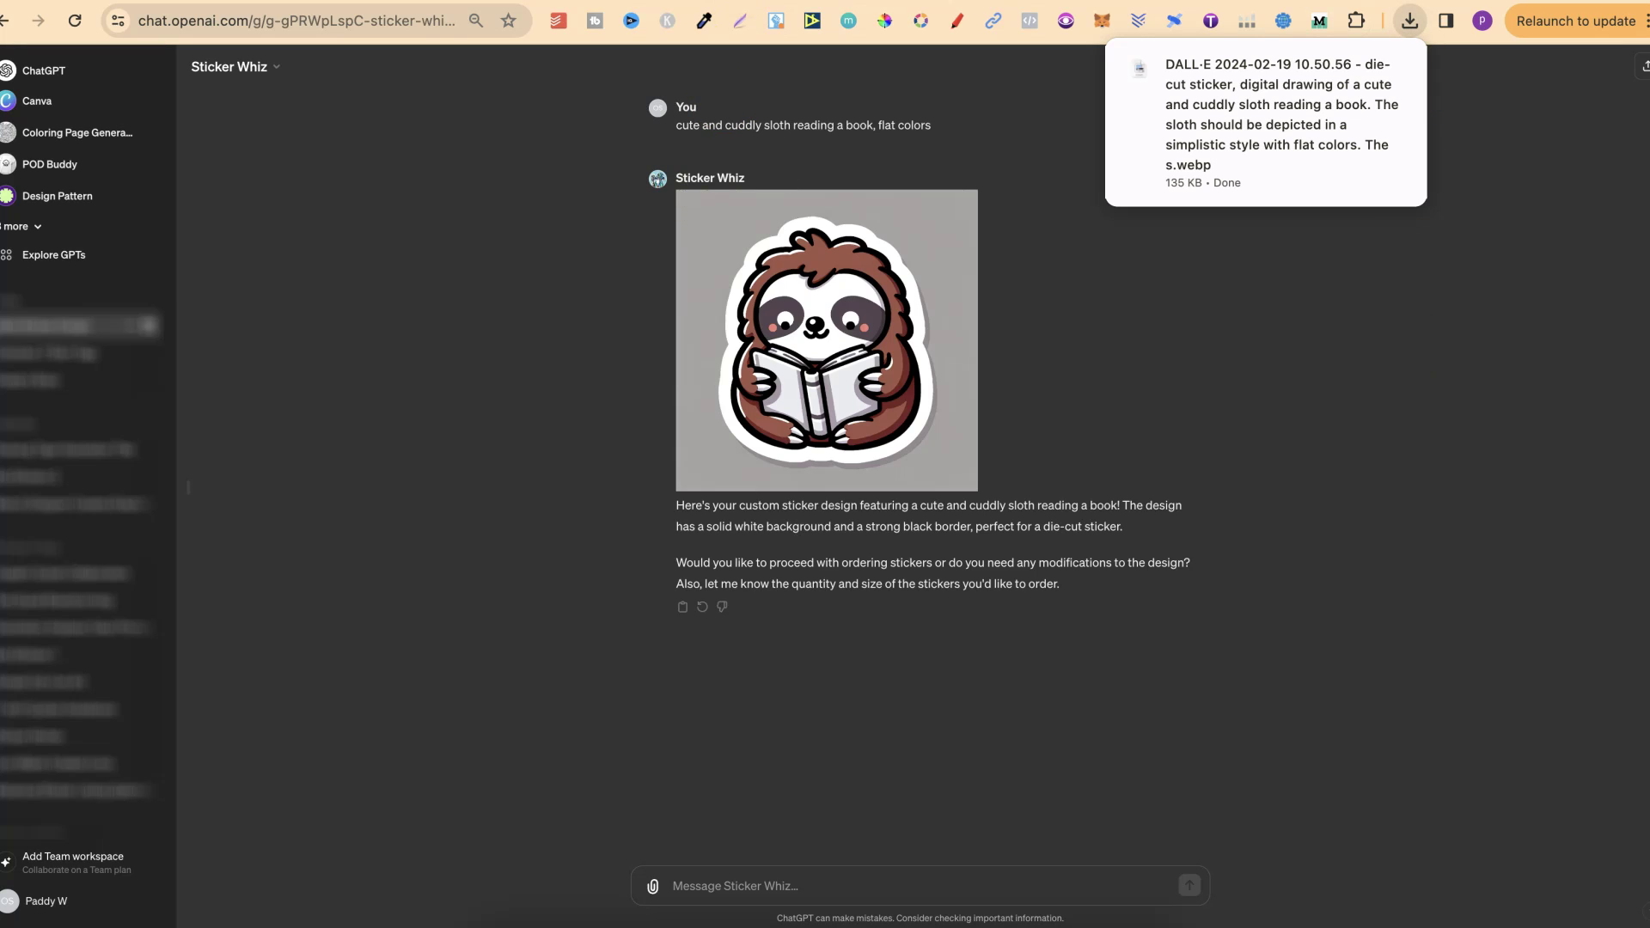
pyautogui.hotkey('ctrl', 'Tab')
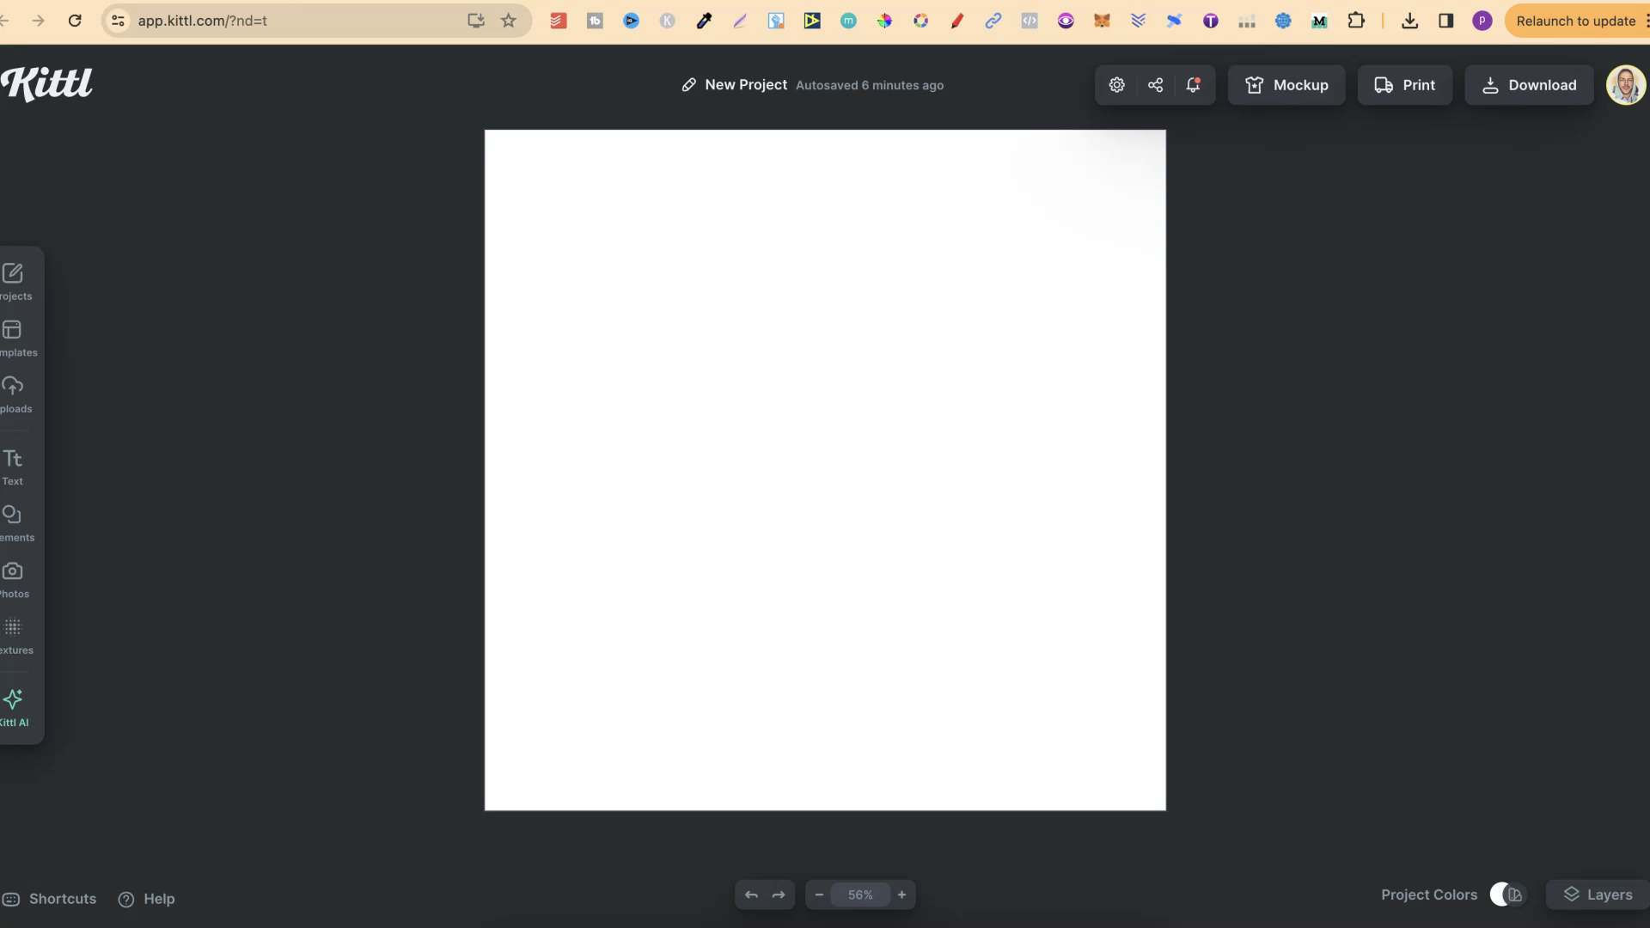
pyautogui.click(1410, 18)
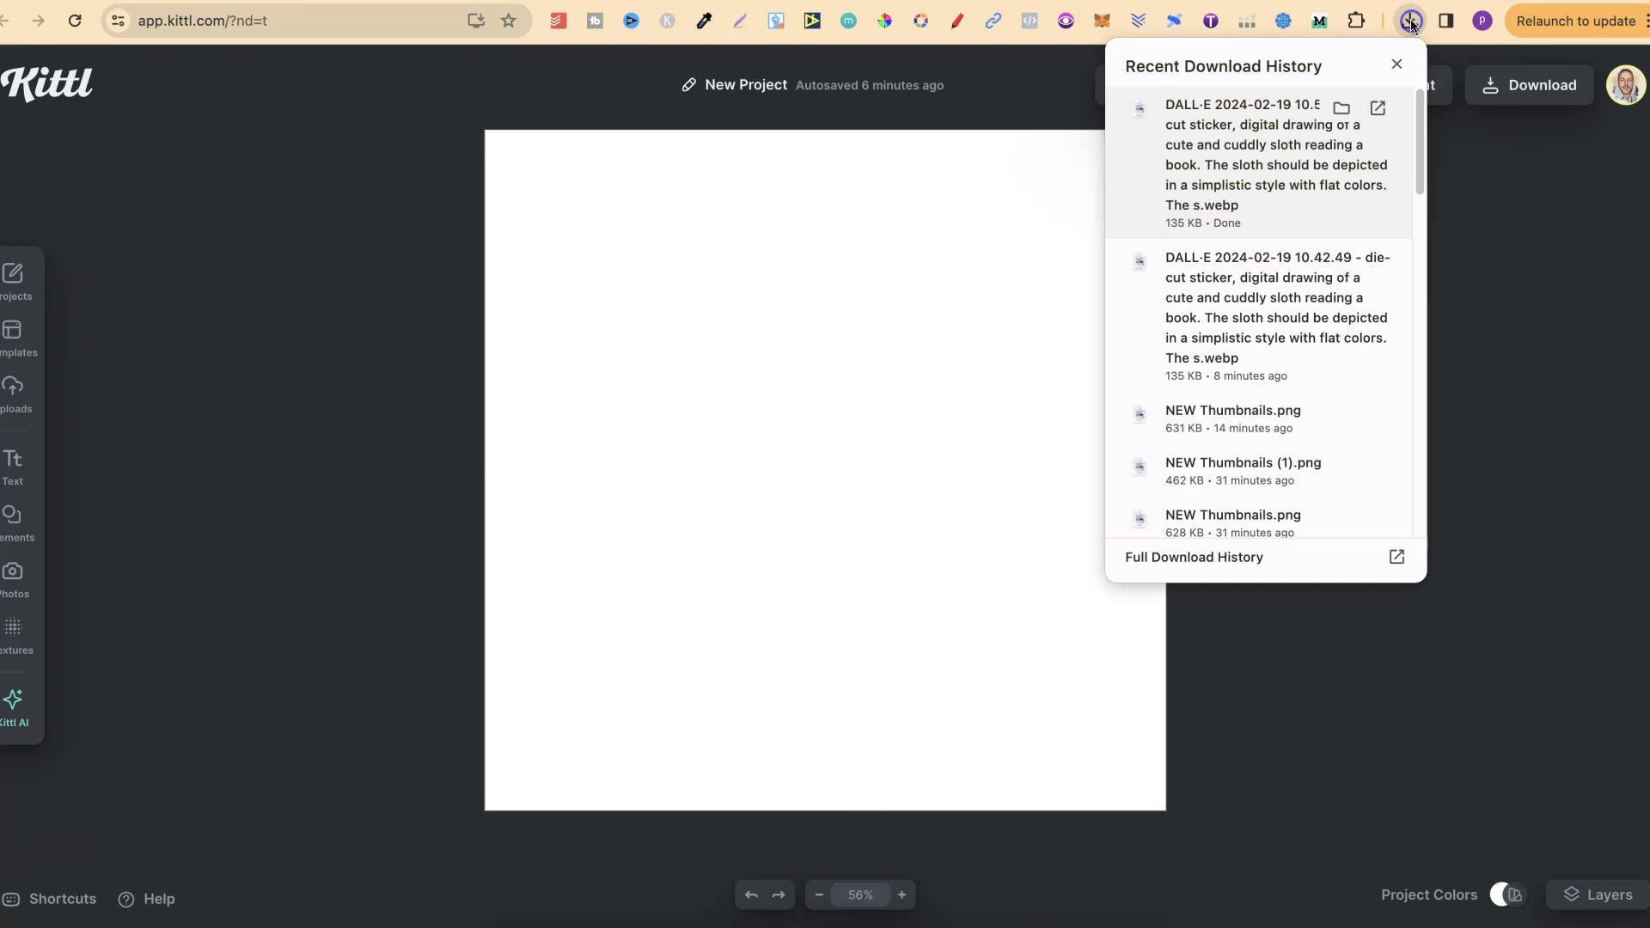
pyautogui.moveTo(1235, 148); pyautogui.dragTo(31, 408)
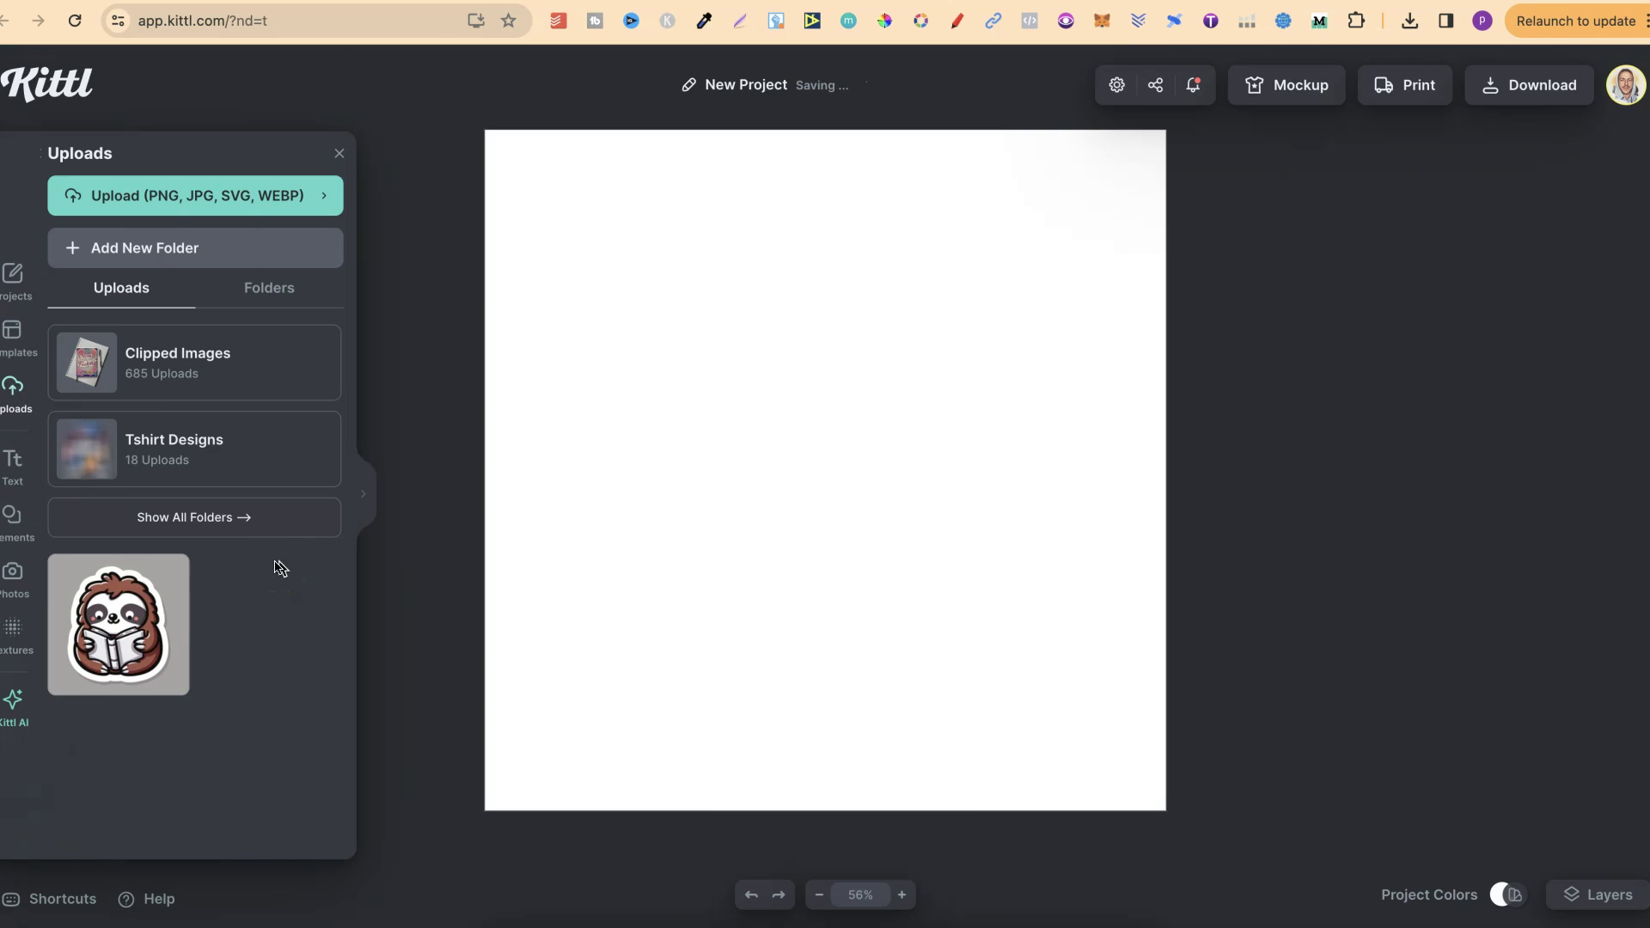
# Step: Place the uploaded sloth image enlarged to nearly fill the artboard, and remove its background with the AI Background Remover
pyautogui.click(129, 626)
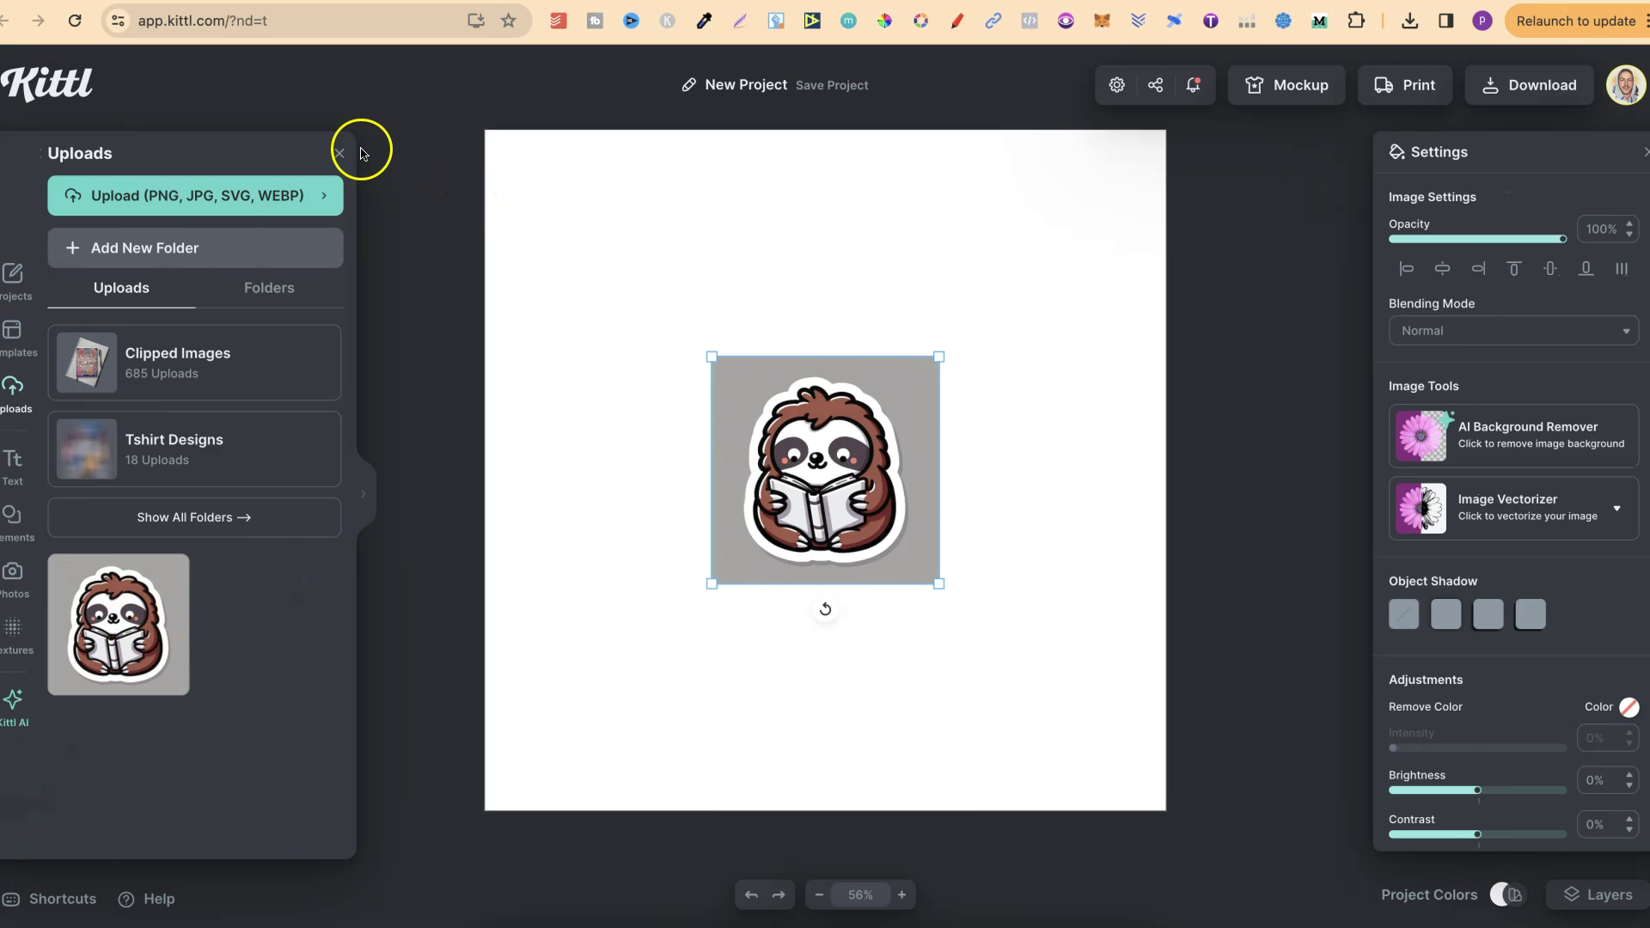
pyautogui.click(339, 153)
pyautogui.moveTo(709, 589); pyautogui.dragTo(502, 769)
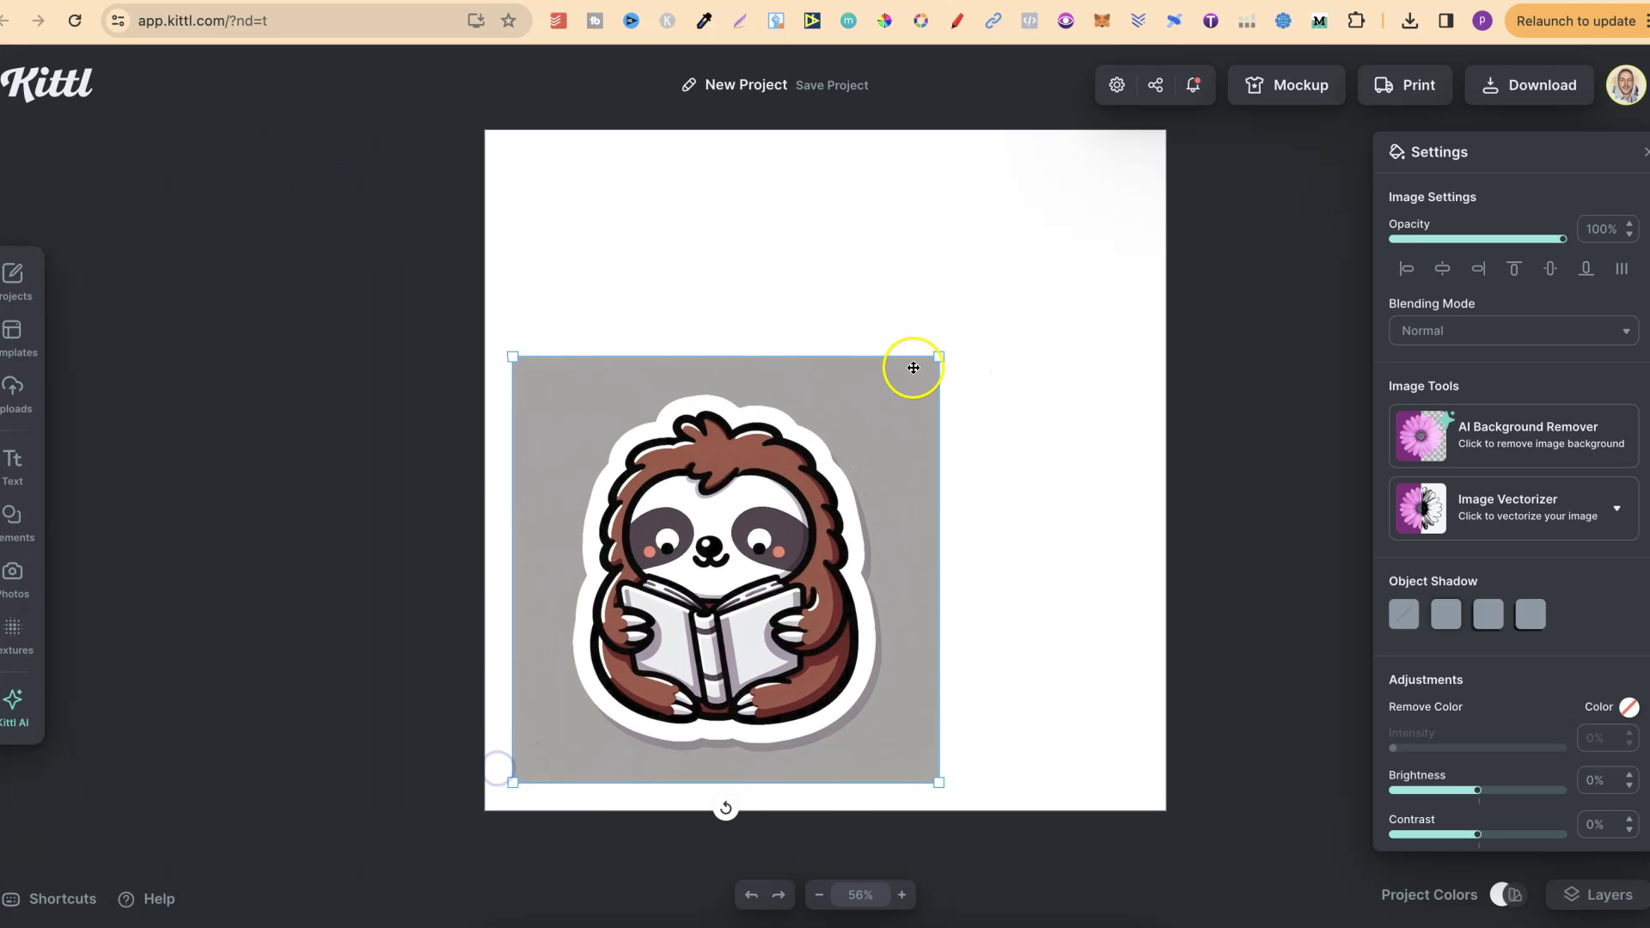
pyautogui.moveTo(937, 357); pyautogui.dragTo(1146, 149)
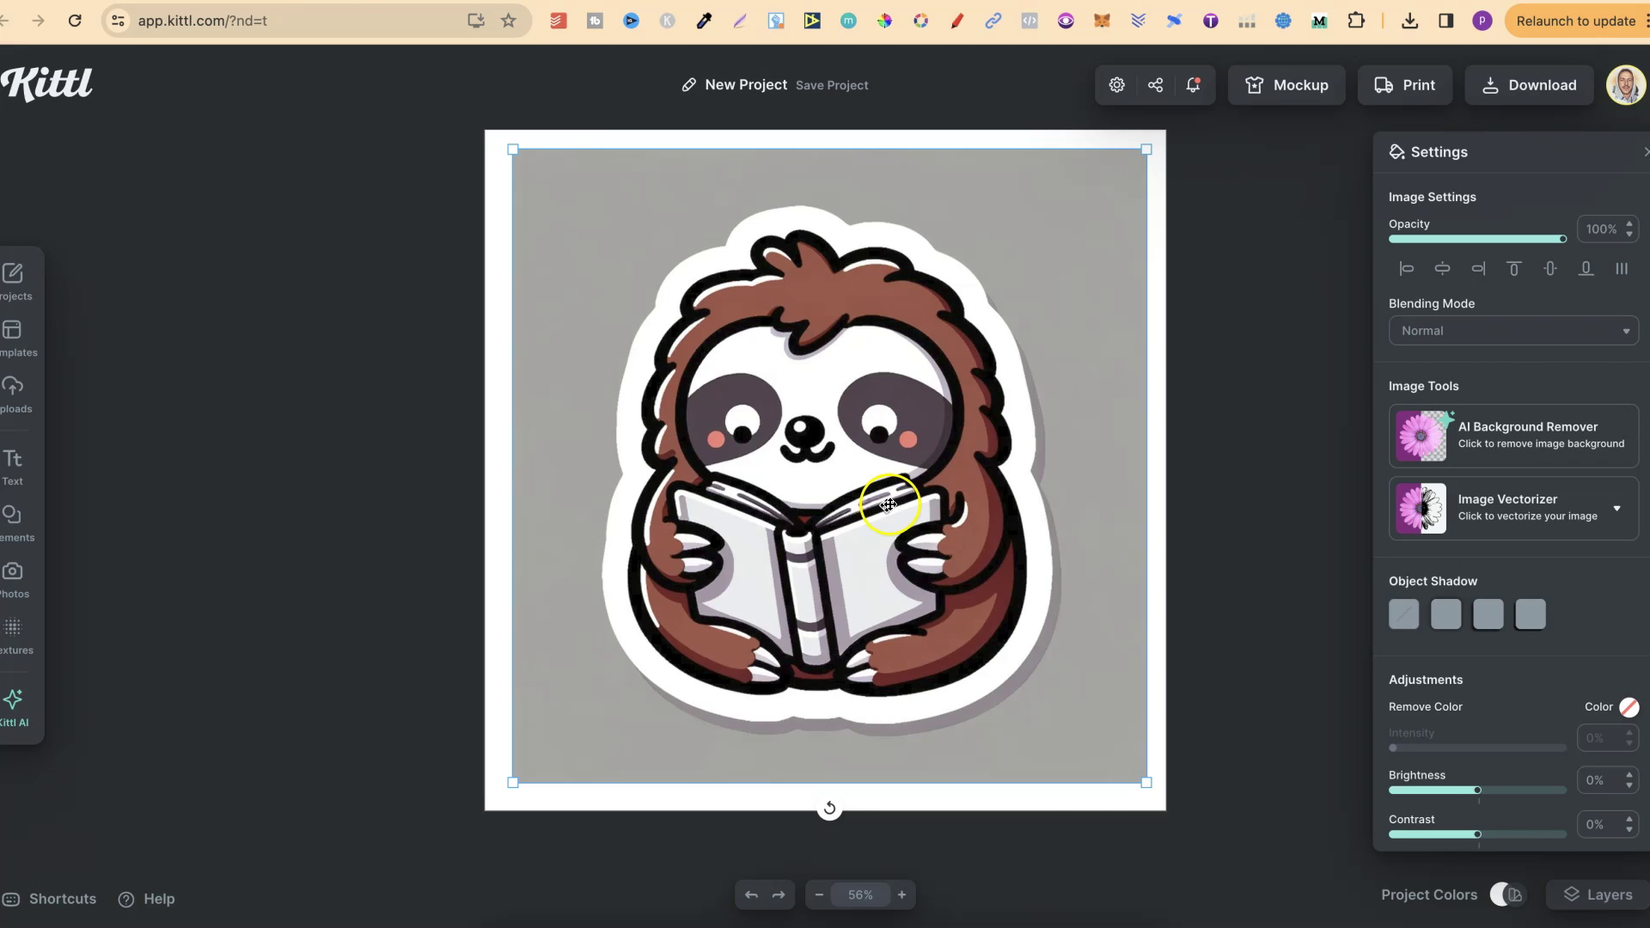
pyautogui.click(1535, 438)
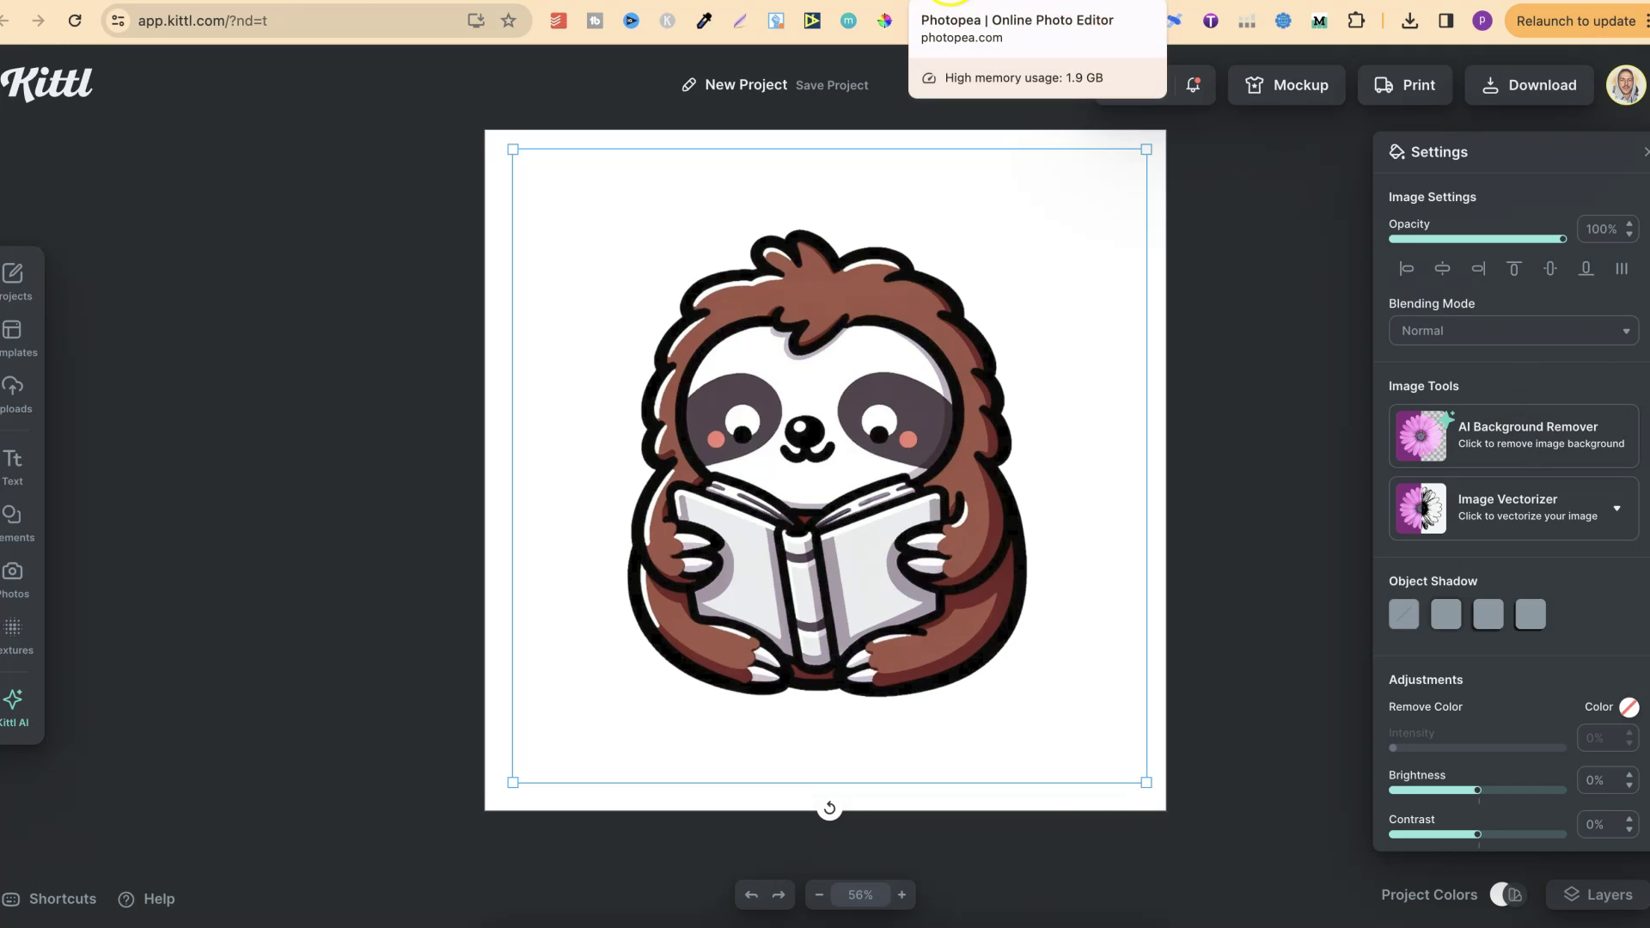
# Step: Switch to Photopea and open the downloaded DALL·E sloth sticker file there
pyautogui.click(950, 2)
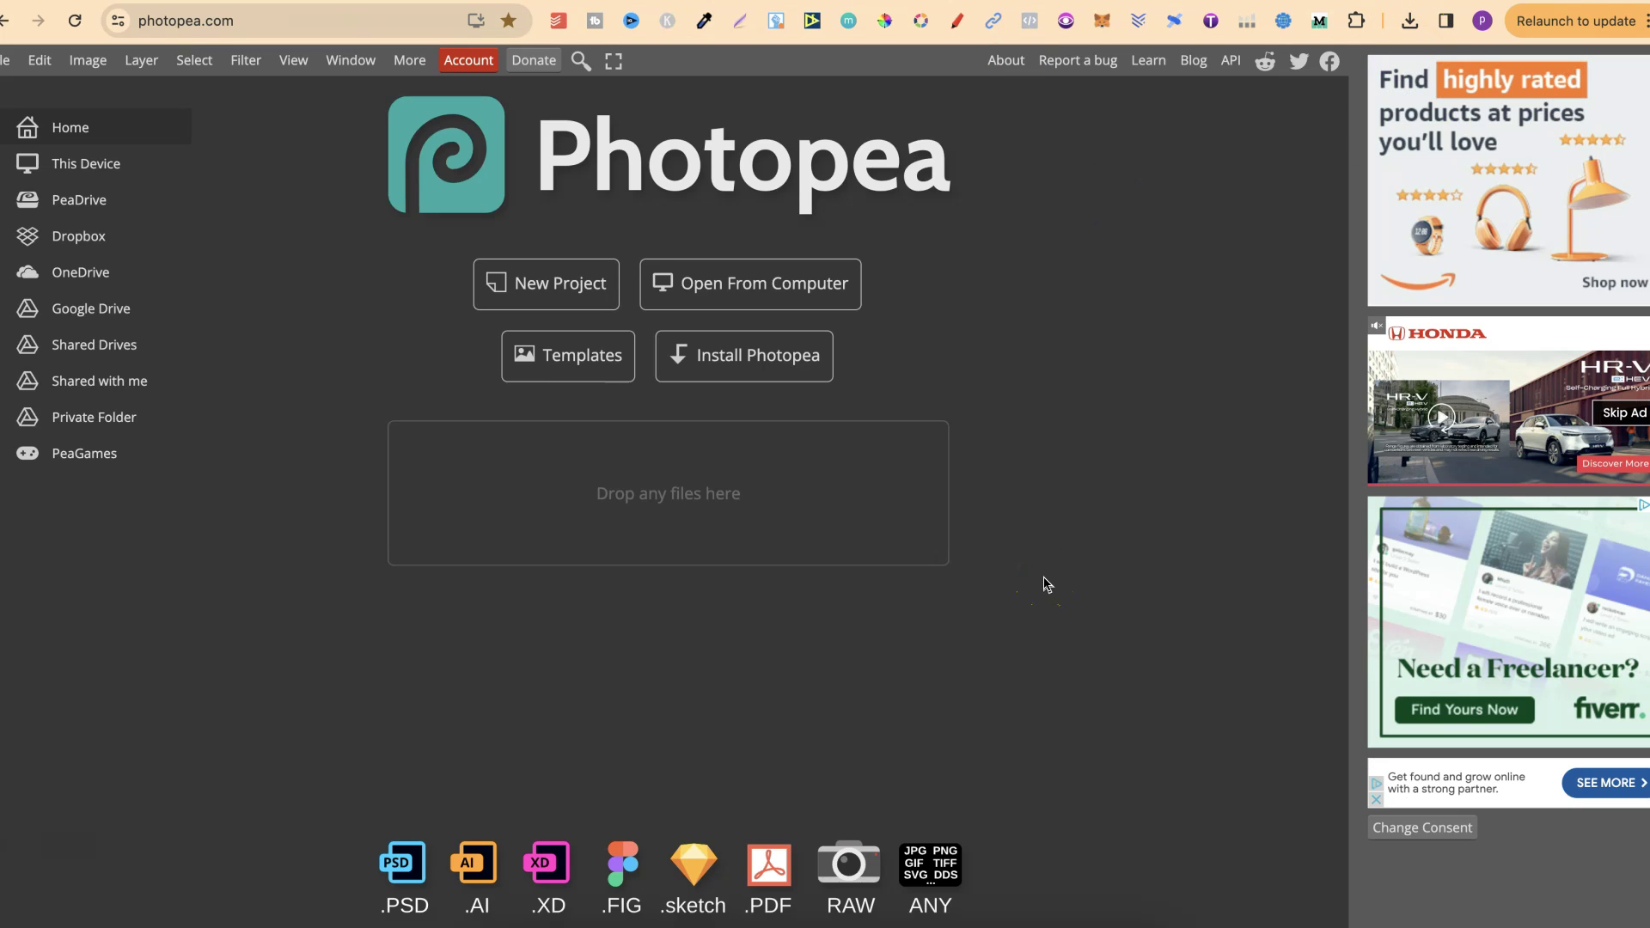
pyautogui.click(1413, 20)
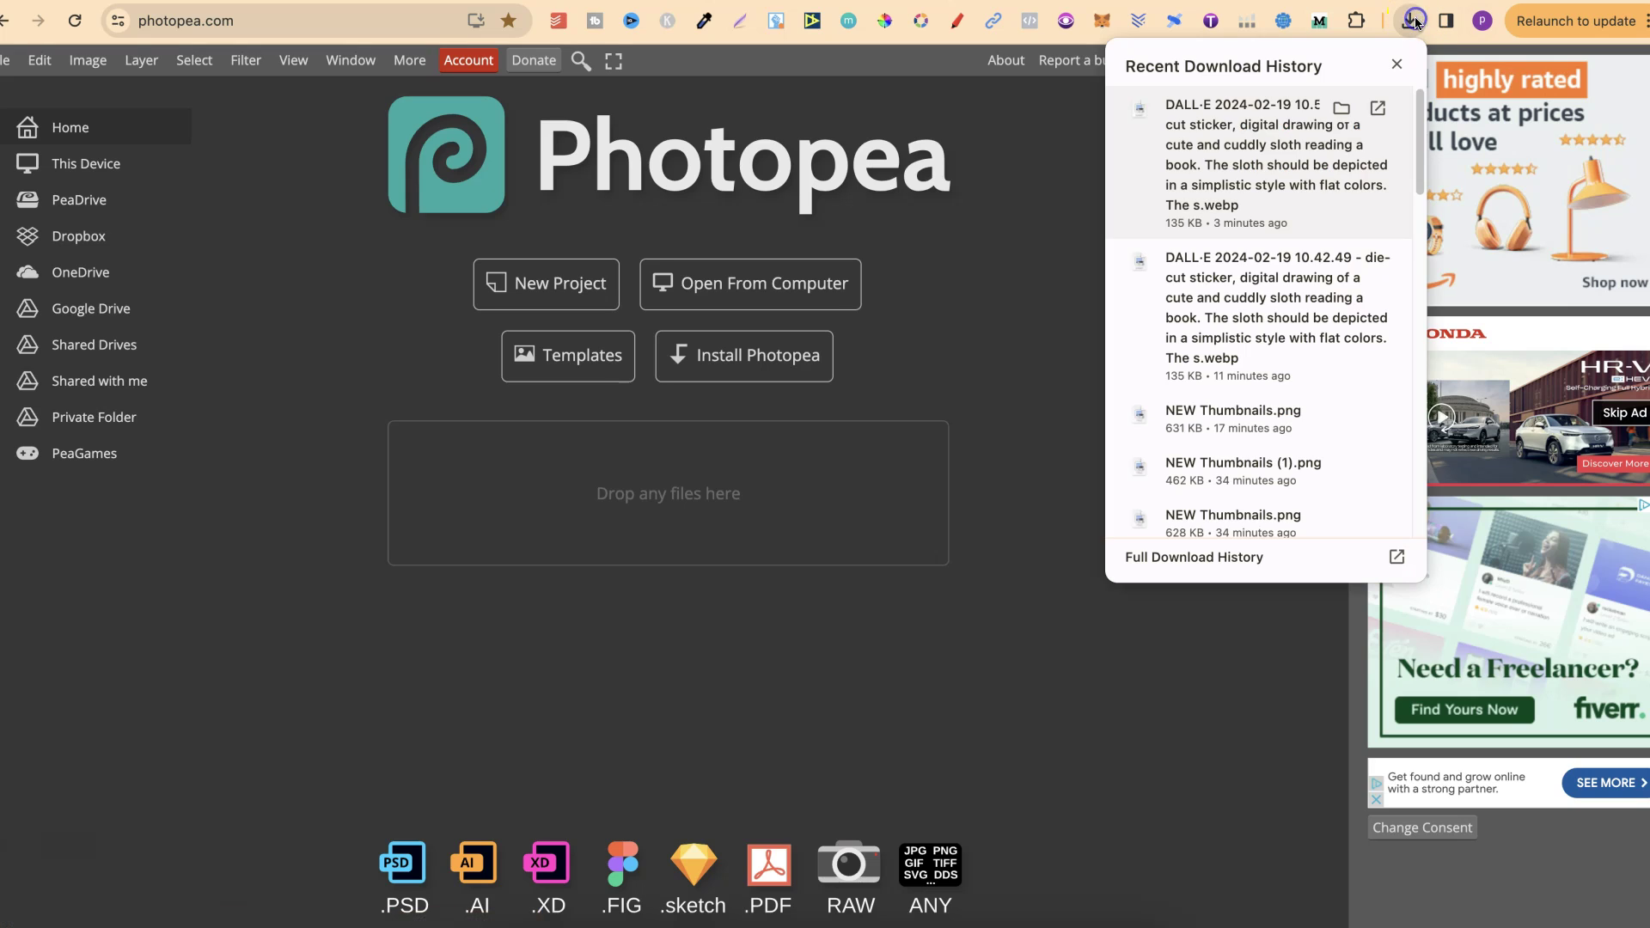
pyautogui.moveTo(1315, 111); pyautogui.dragTo(778, 453)
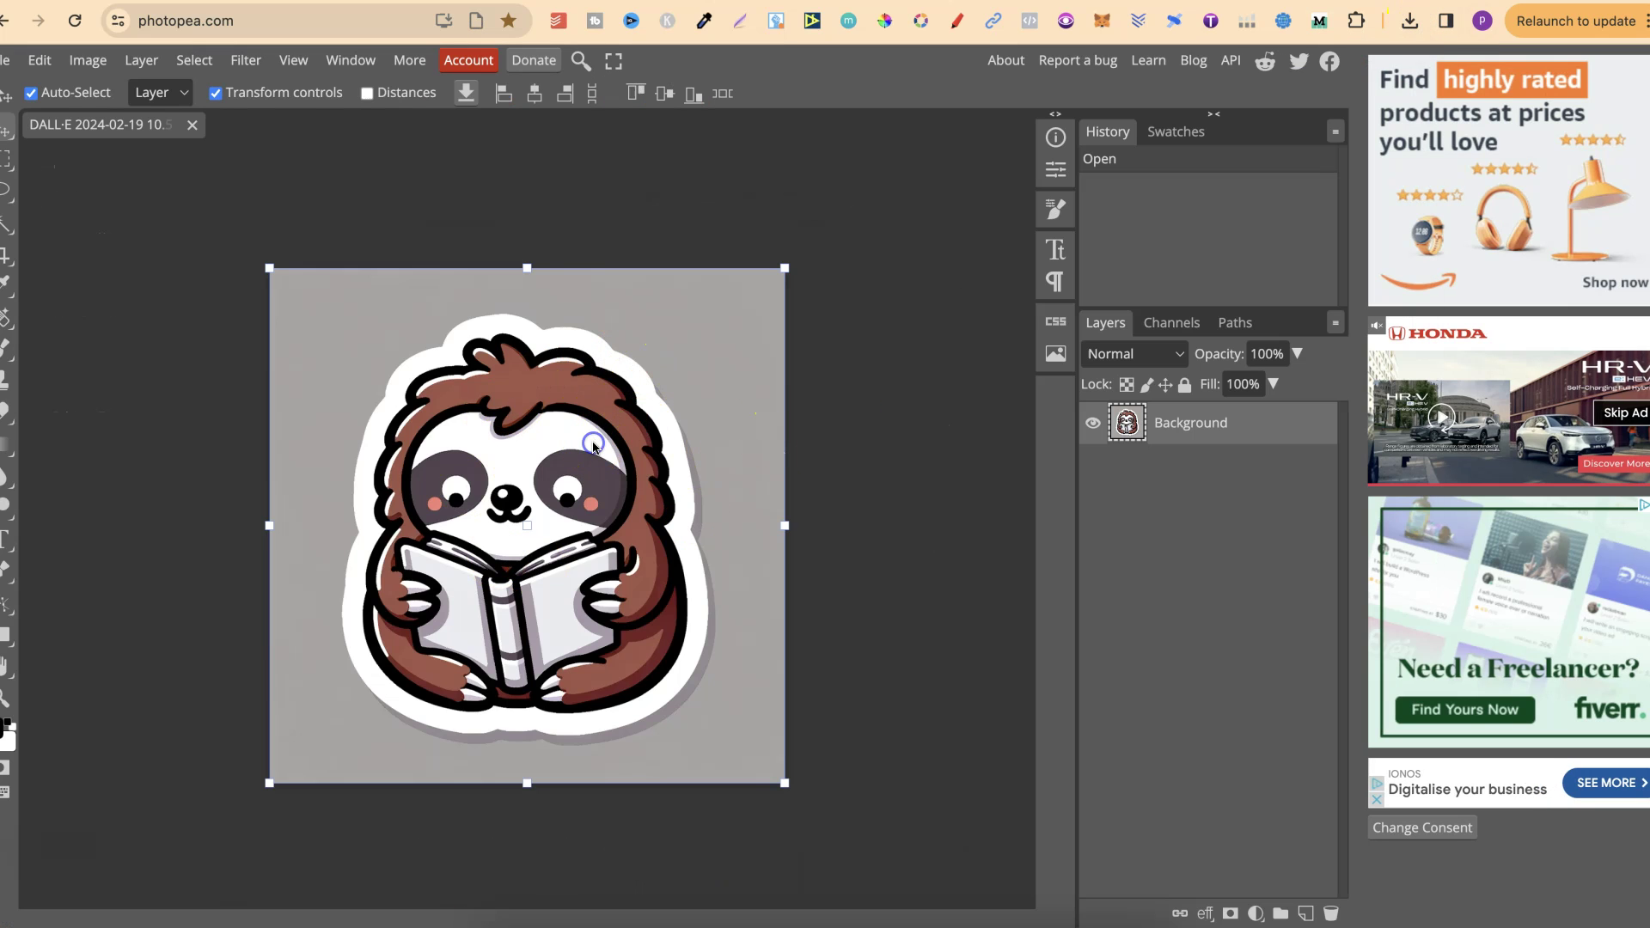
# Step: Cut the sloth out of its grey background and white border onto a new layer with Magic Cut
pyautogui.click(192, 62)
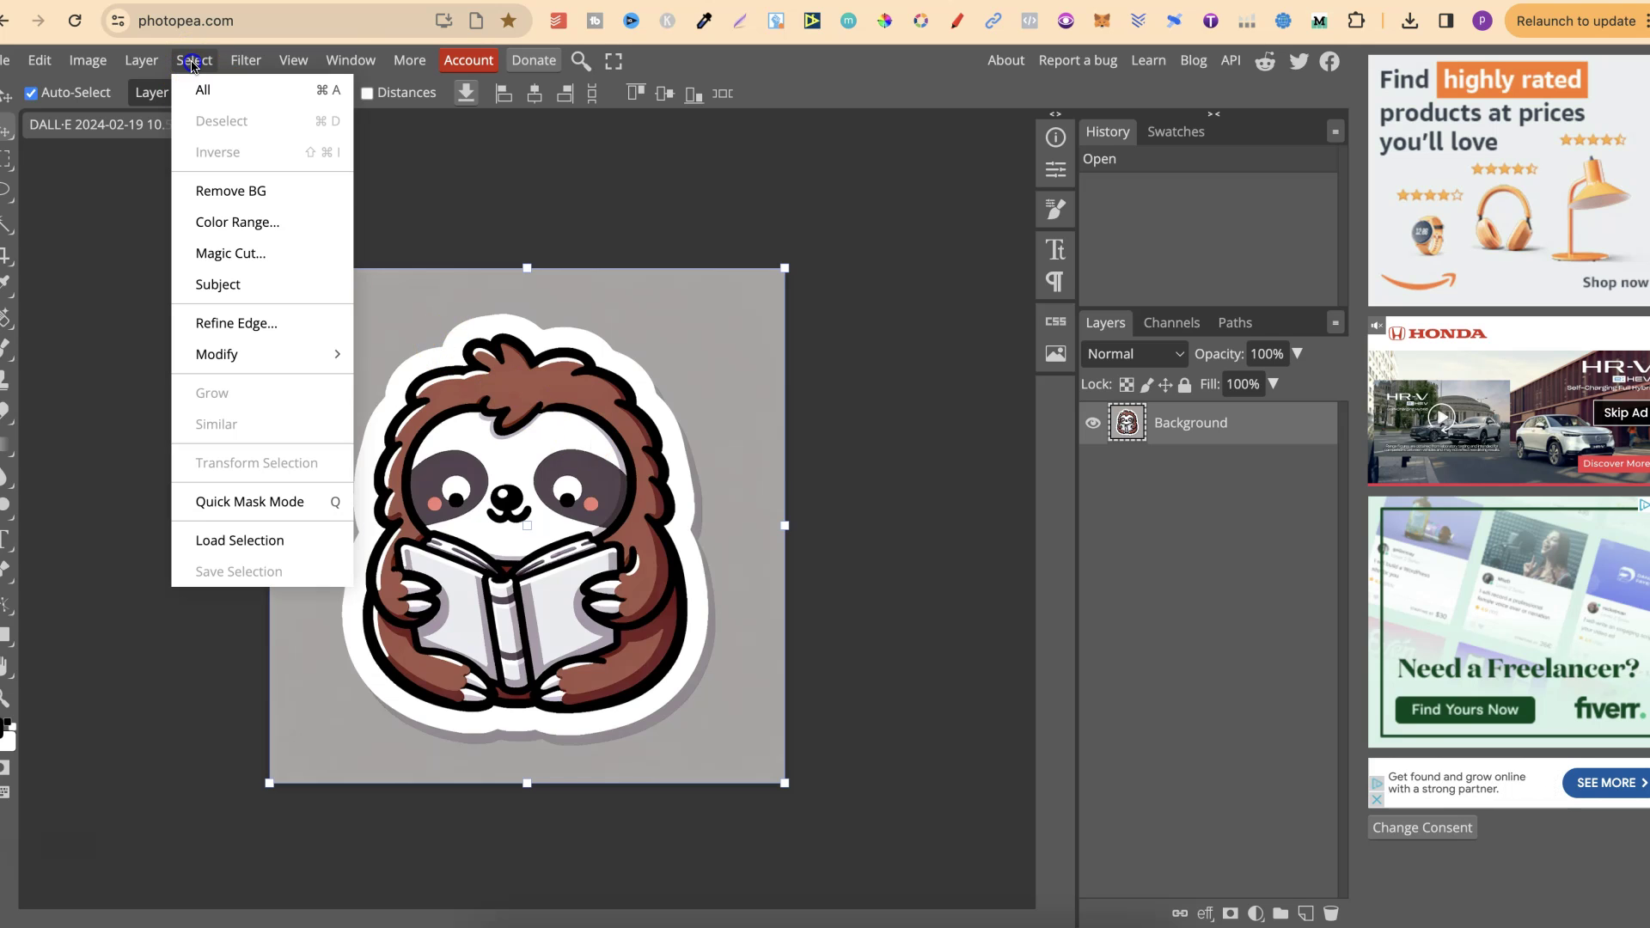
pyautogui.click(233, 256)
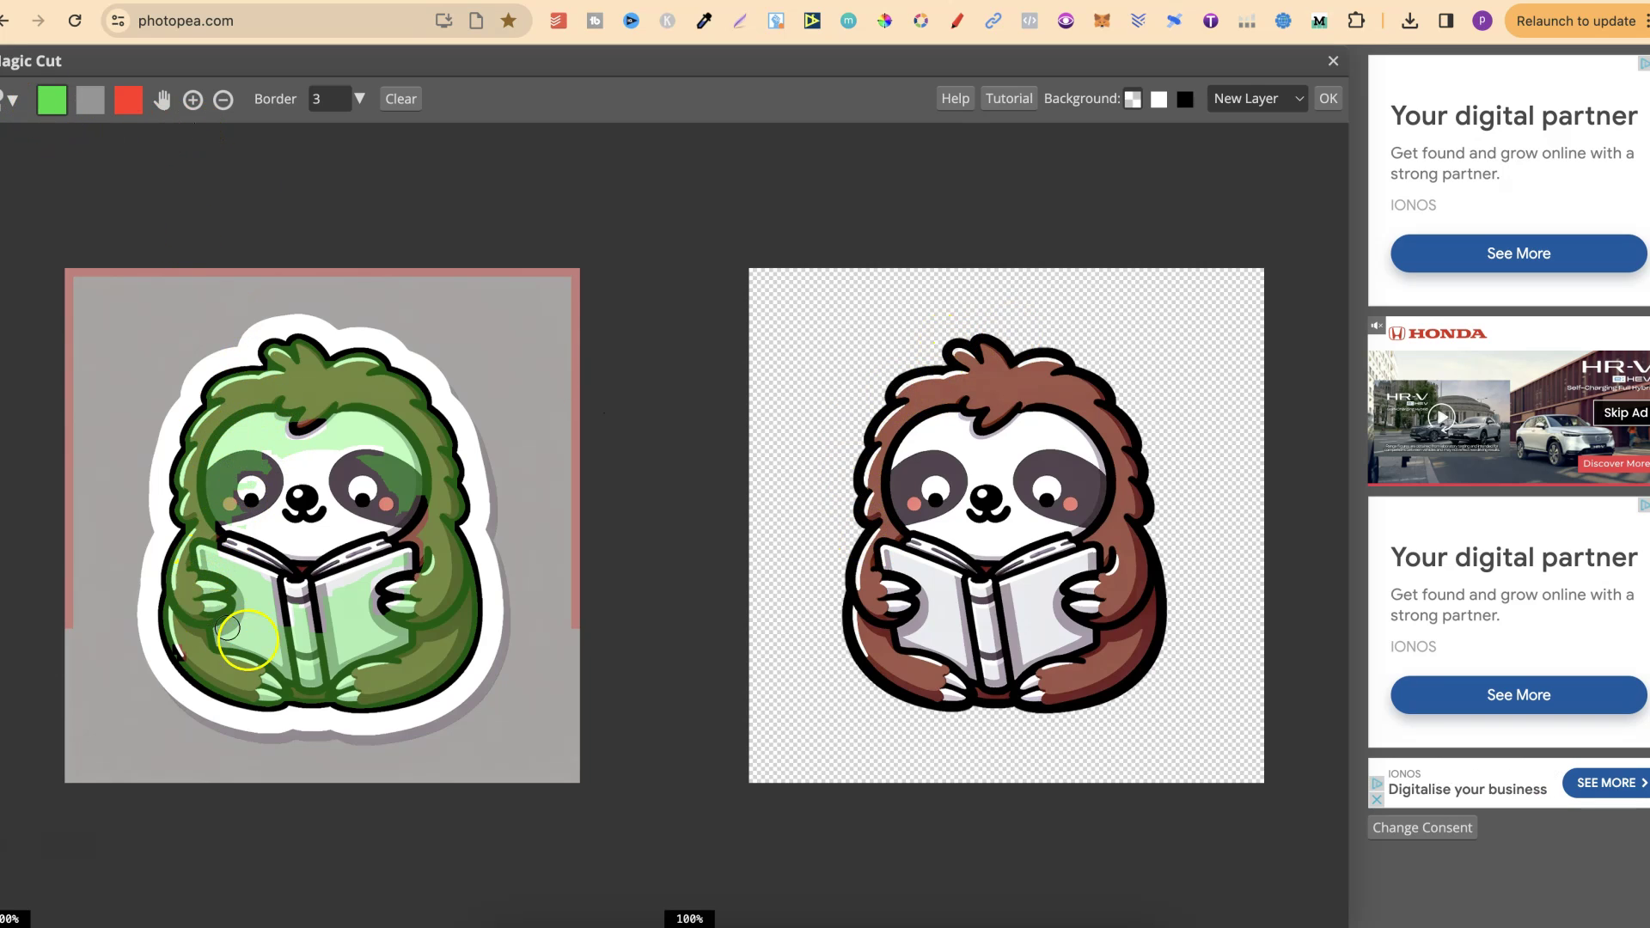
pyautogui.click(127, 101)
pyautogui.click(1323, 100)
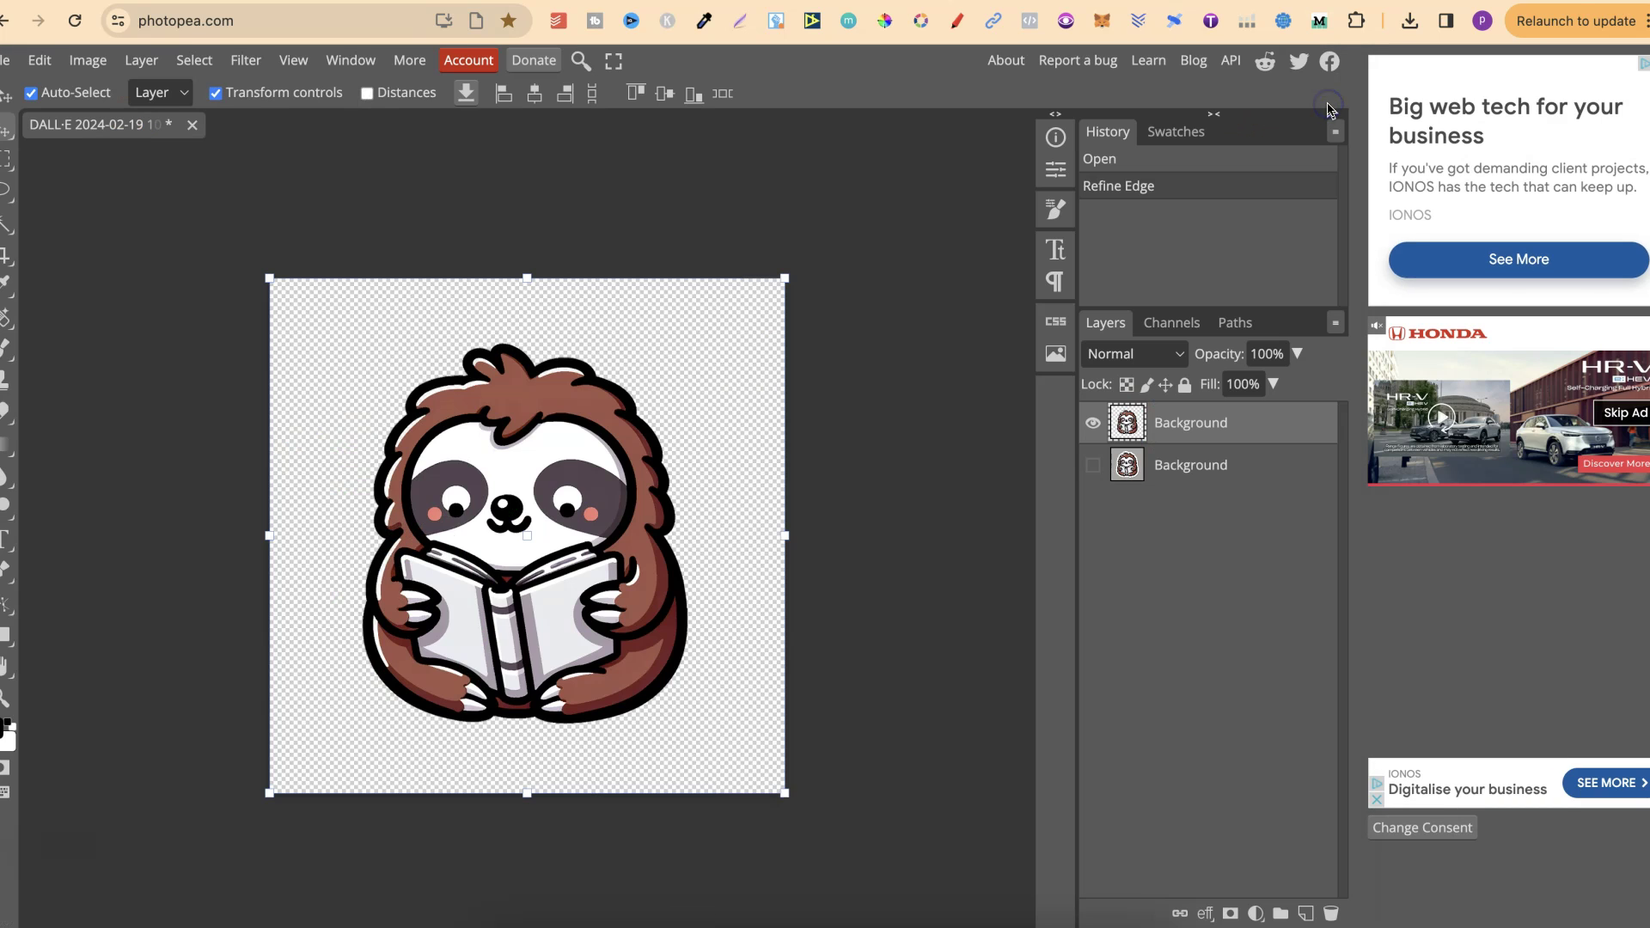
pyautogui.click(5, 61)
pyautogui.click(50, 352)
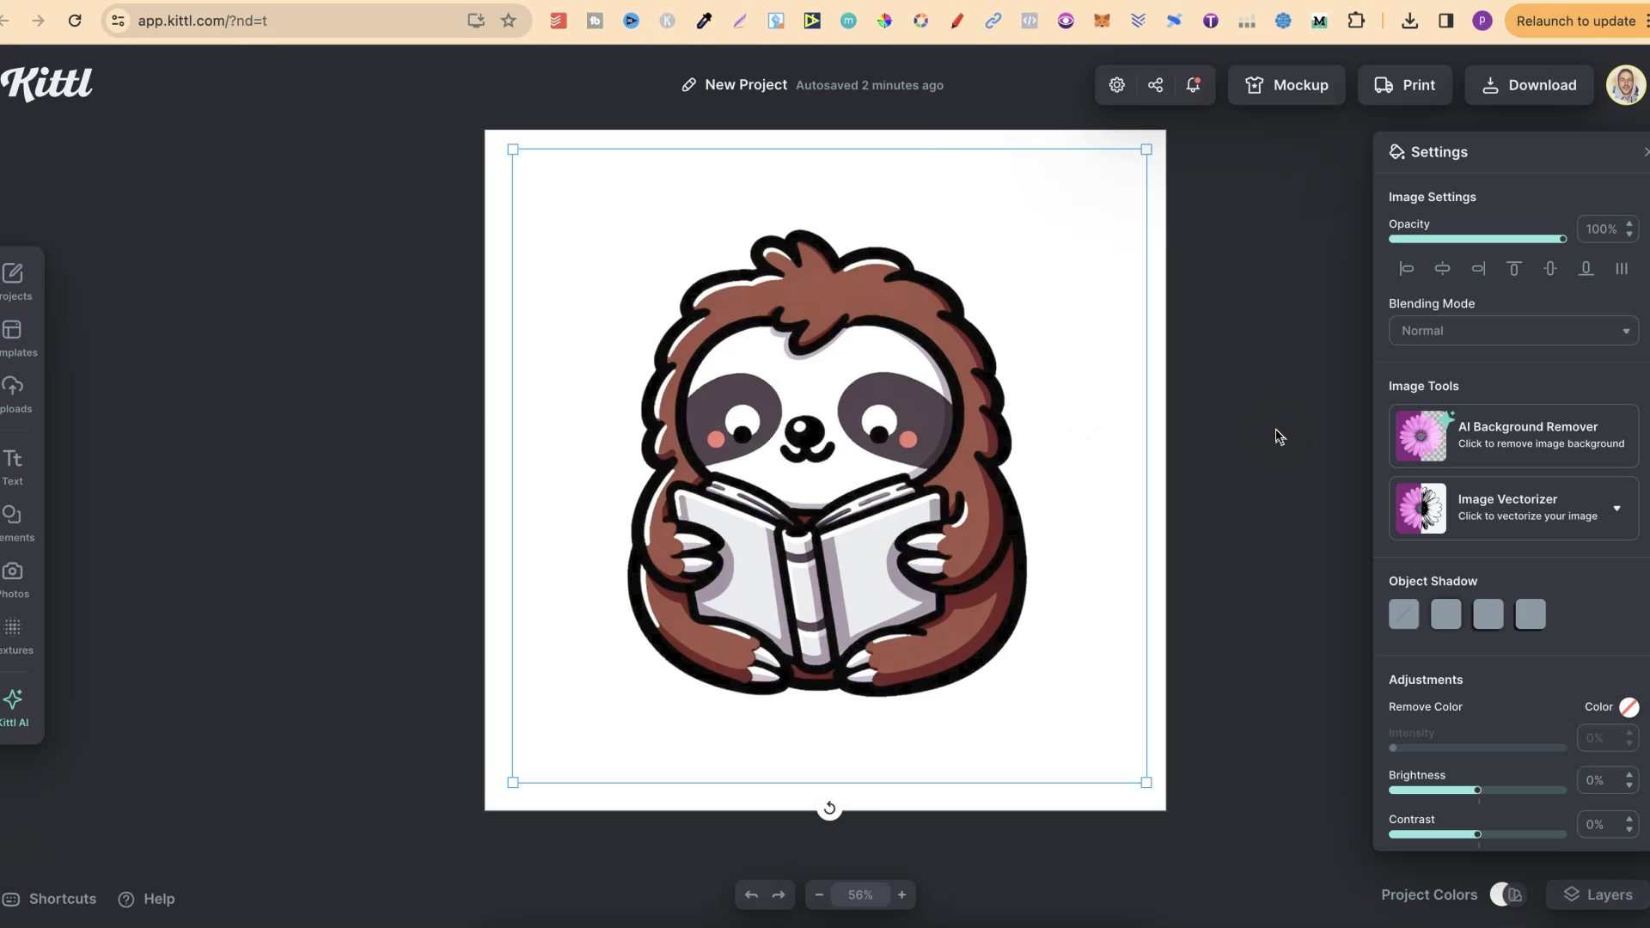
# Step: Rename the Kittl project as "Sloth Reading a Book"
pyautogui.click(739, 87)
pyautogui.write('Sloth Reading a Book')
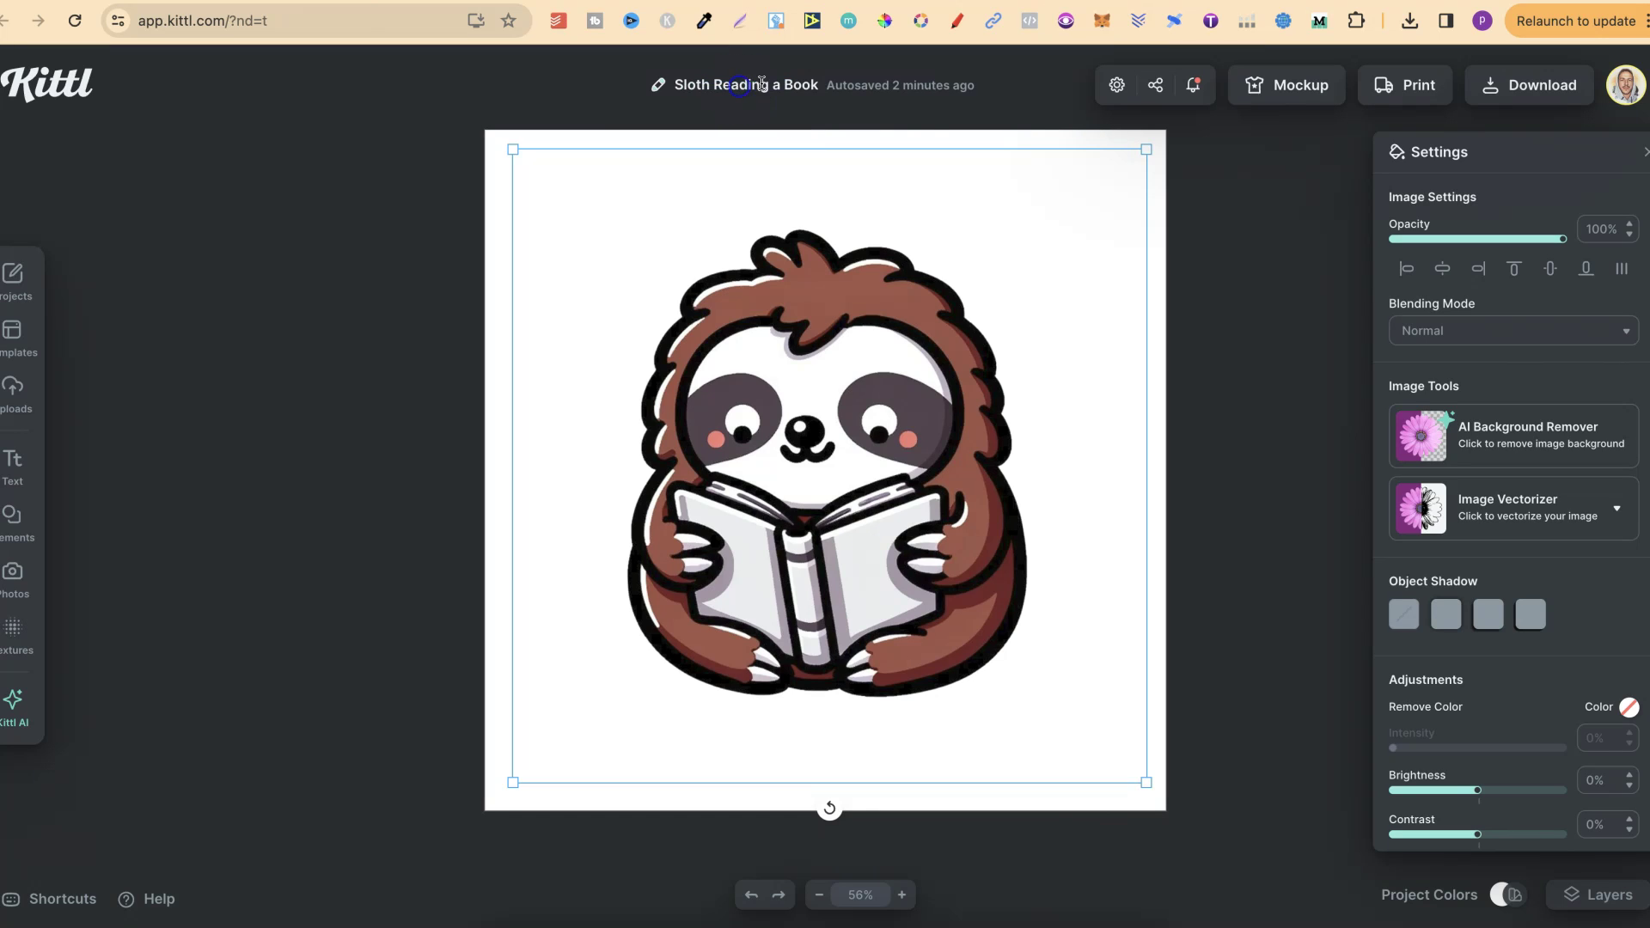
pyautogui.click(1268, 371)
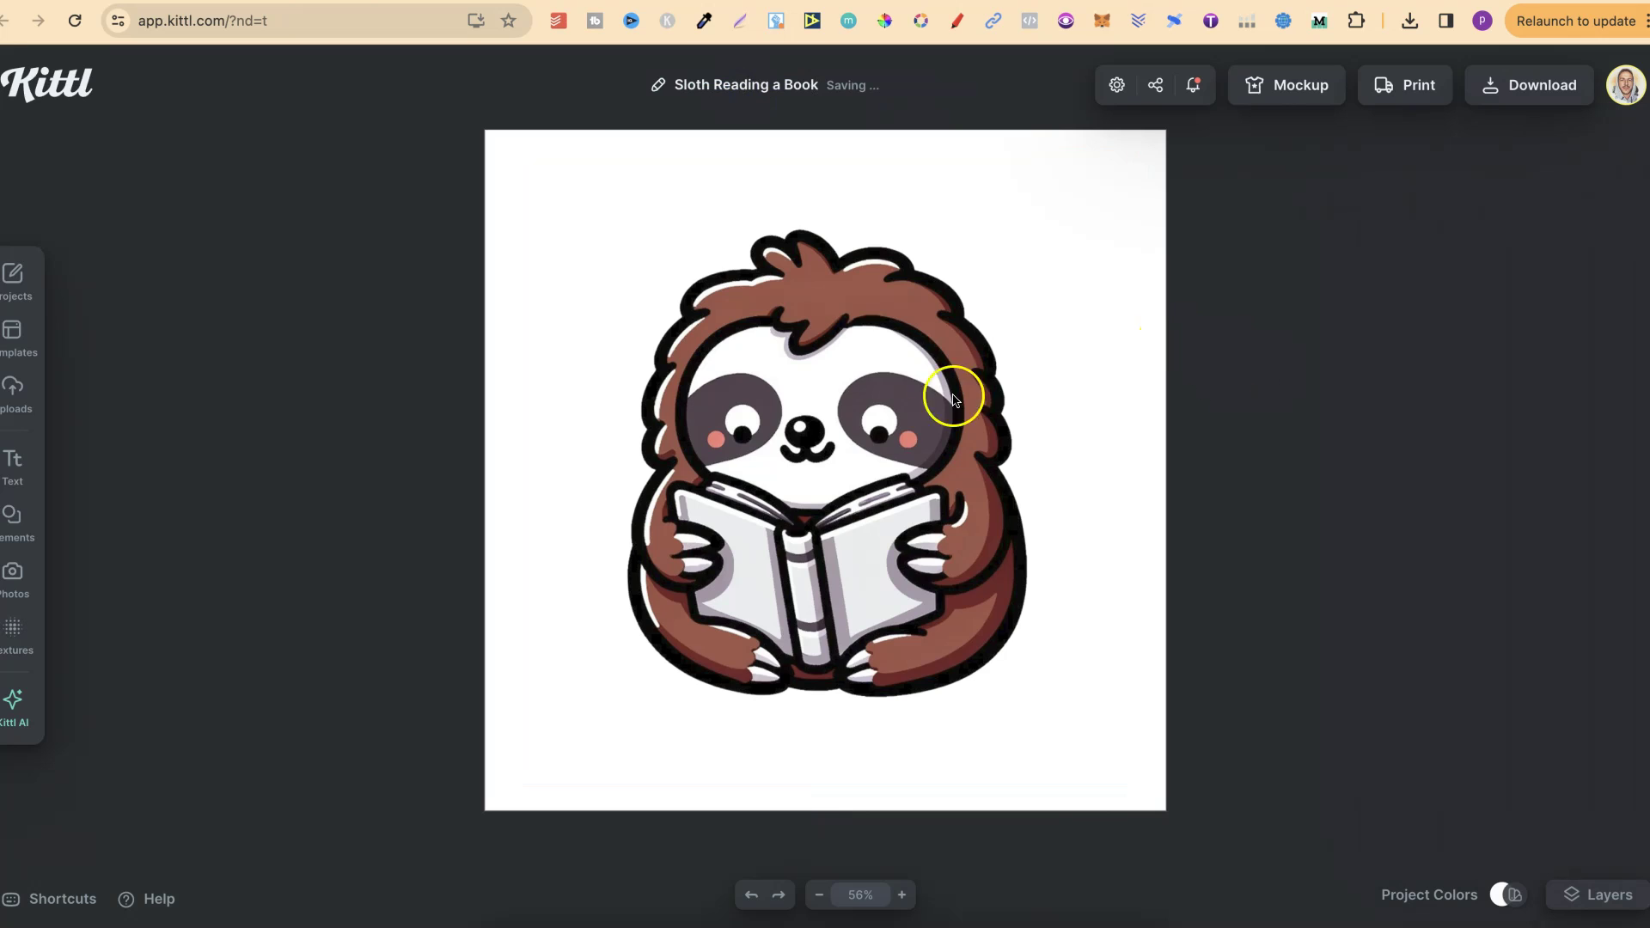
# Step: Look at the Image Vectorizer's color options for the sloth image without vectorizing it
pyautogui.click(870, 421)
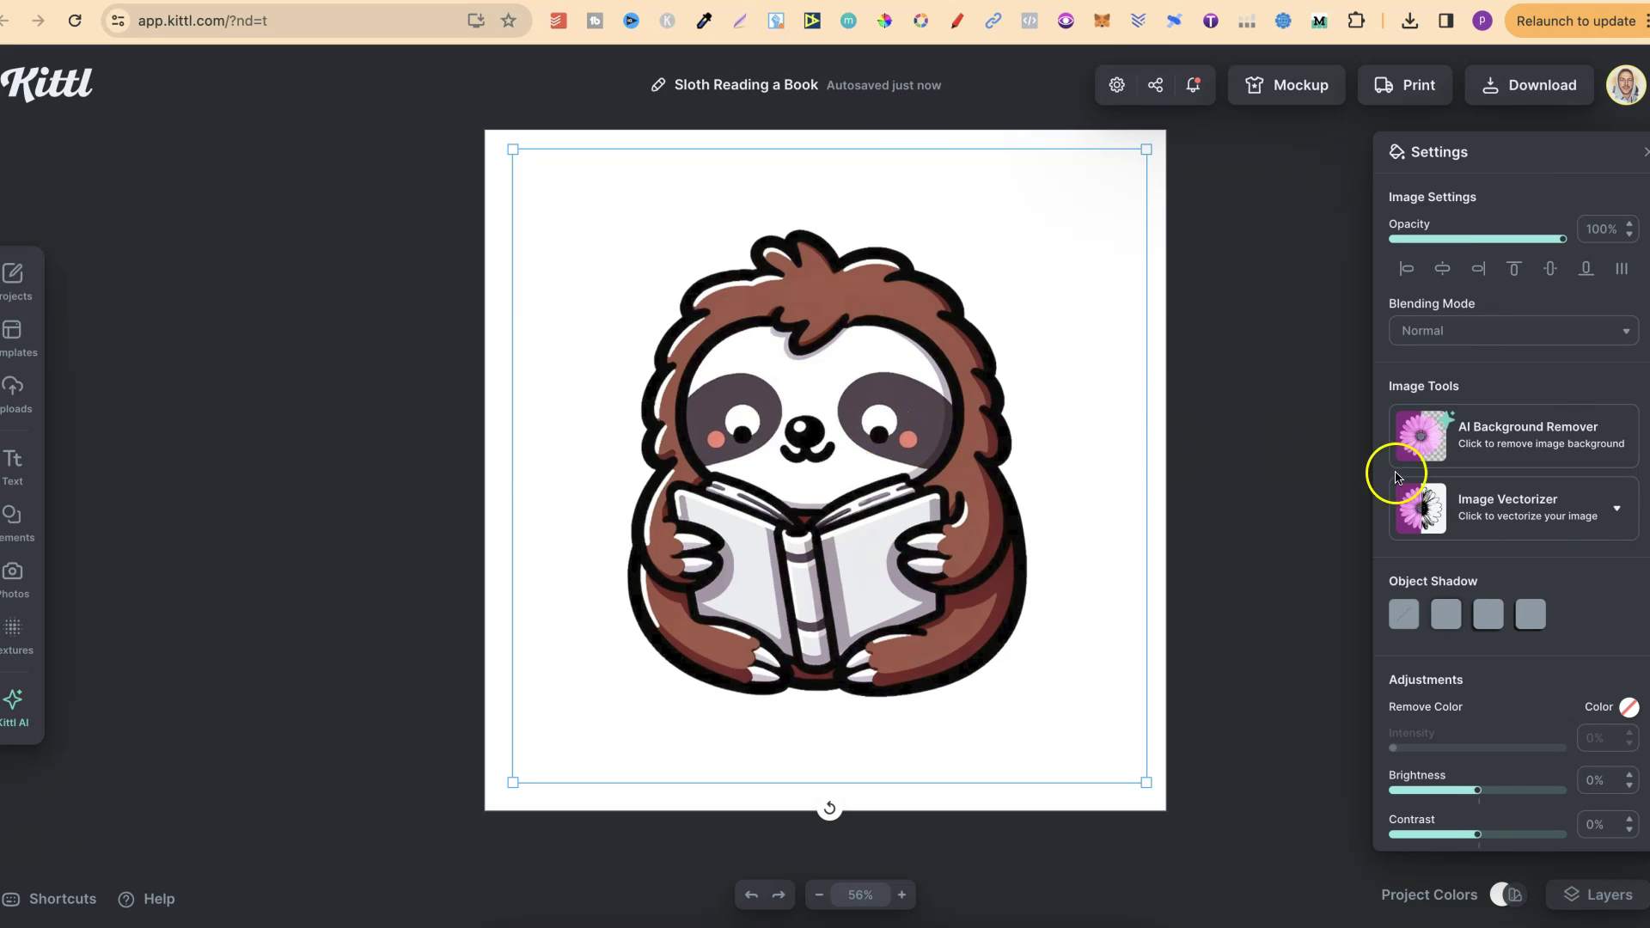
pyautogui.click(1501, 517)
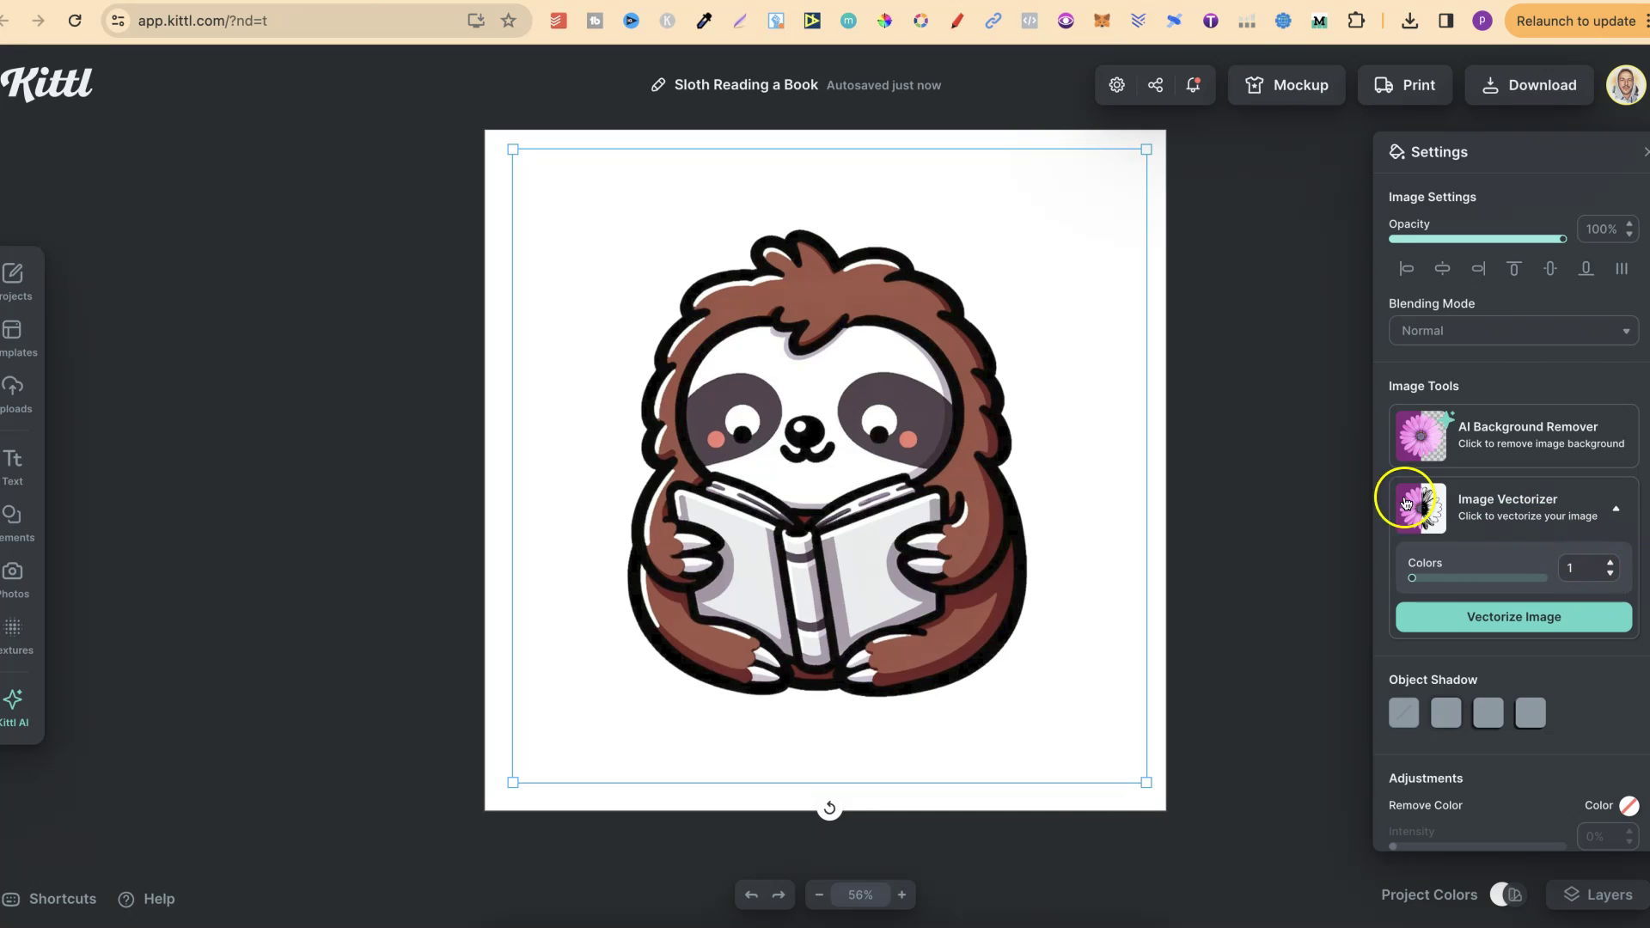
pyautogui.click(1304, 361)
# Step: Enlarge the sloth image from opposite corners so the character itself nearly fills the artboard's height
pyautogui.click(855, 477)
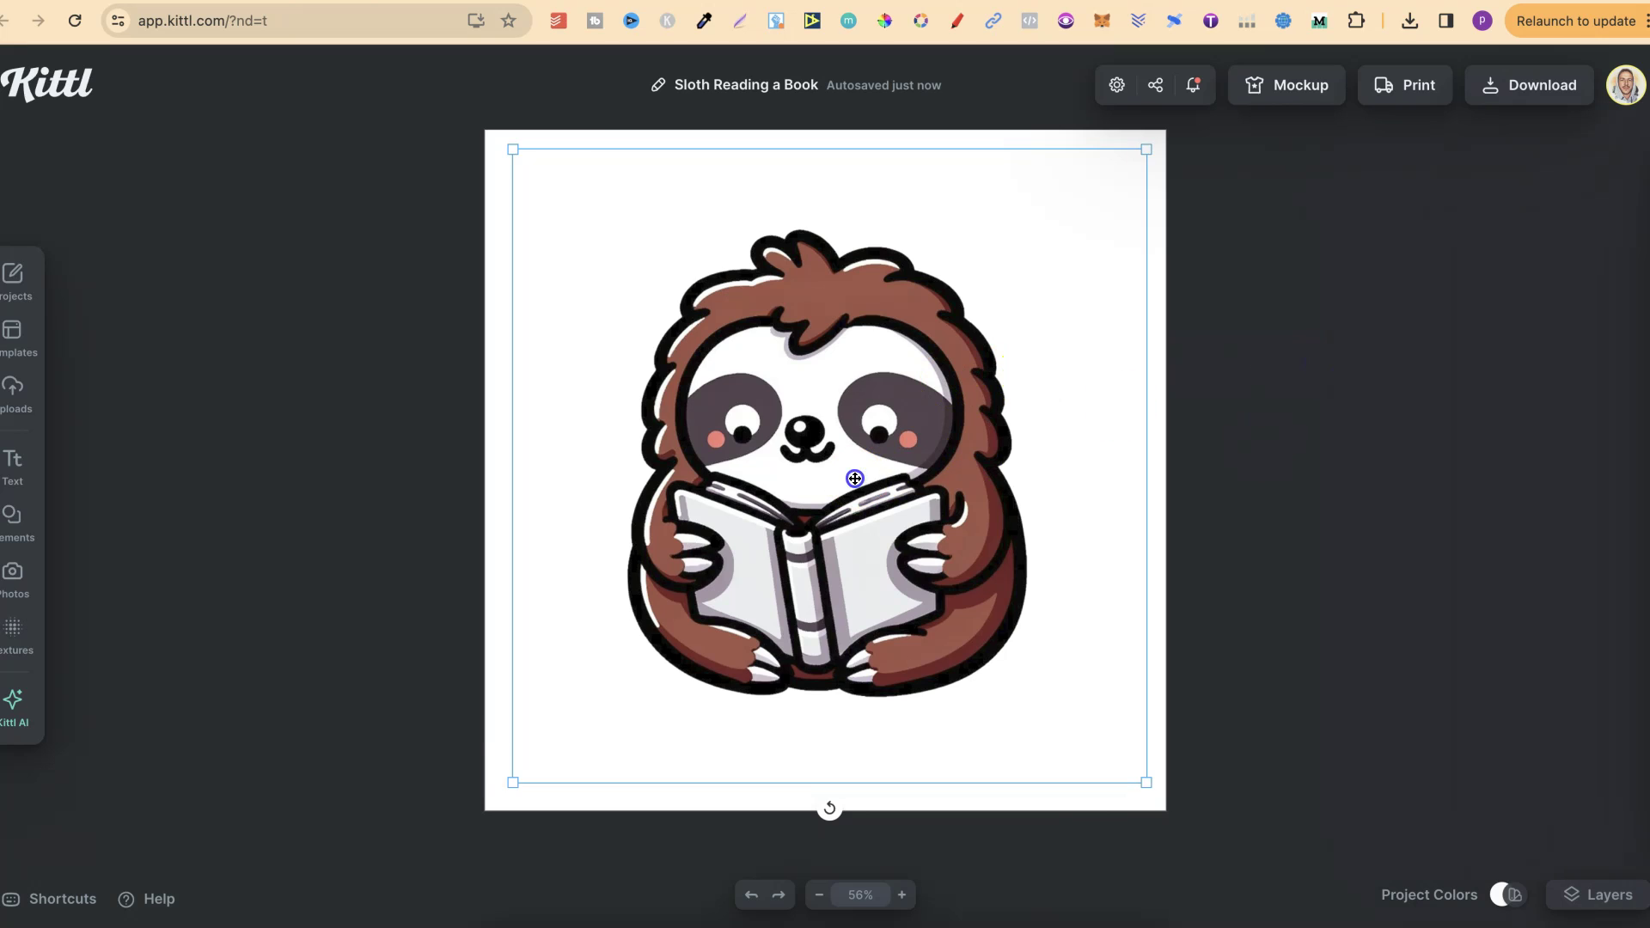
pyautogui.moveTo(513, 782); pyautogui.dragTo(398, 857)
pyautogui.moveTo(1146, 148); pyautogui.dragTo(1232, 39)
pyautogui.click(937, 509)
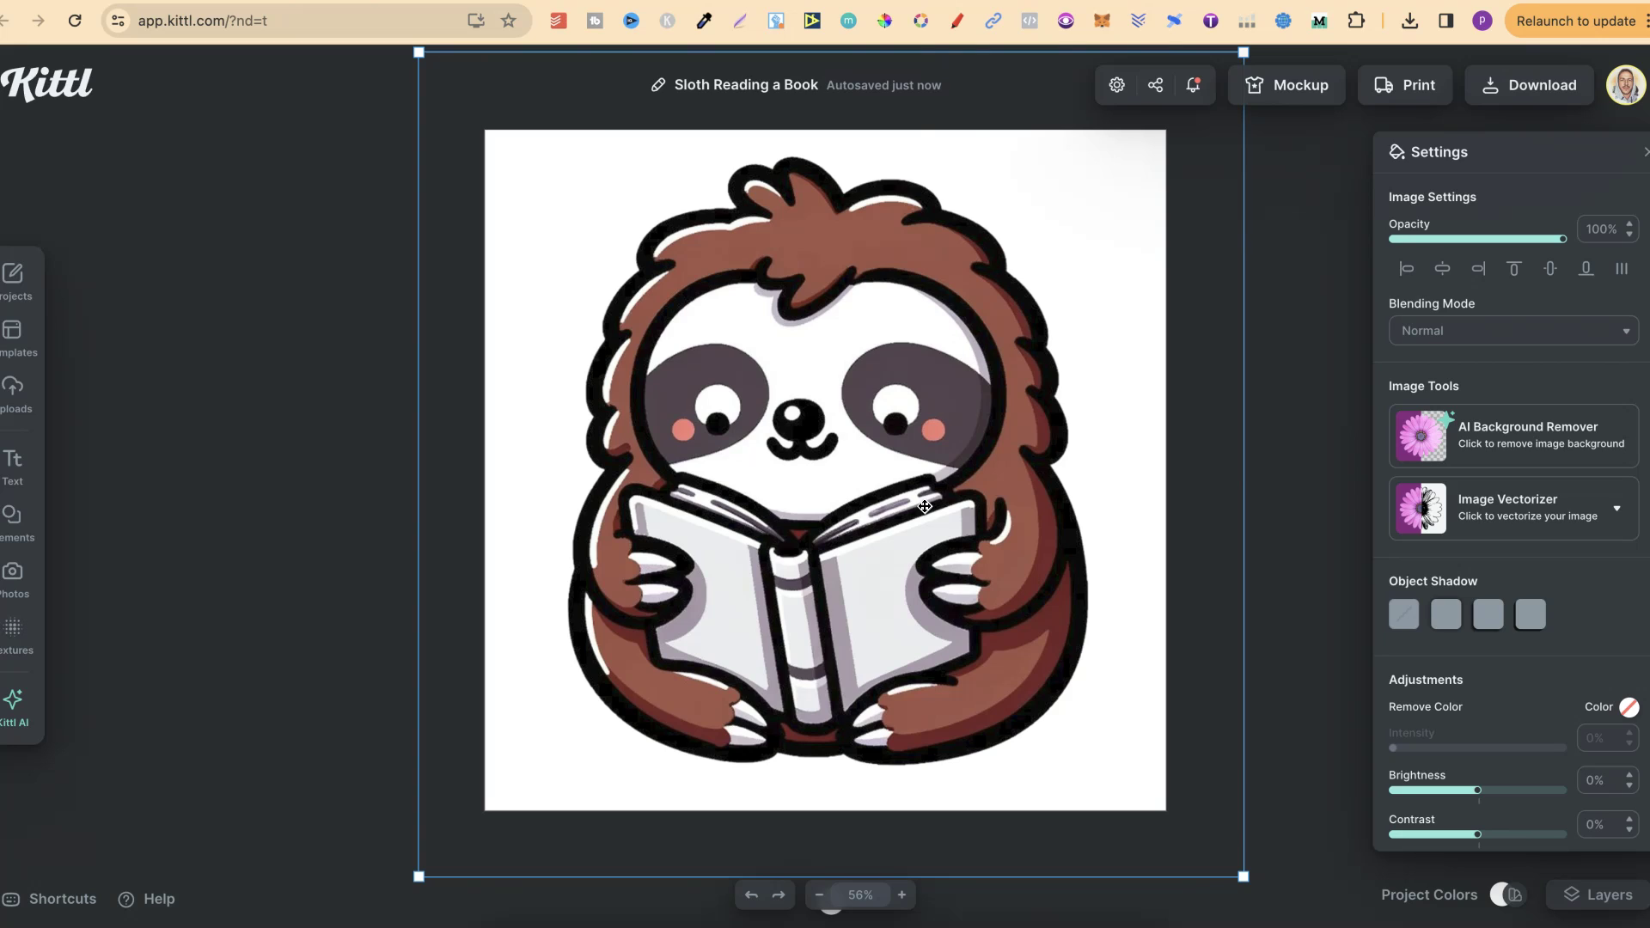
# Step: Switch to the Sticker Whiz chat, highlight "flat colors" in the sloth prompt, and return to the Kittl project
pyautogui.click(580, 2)
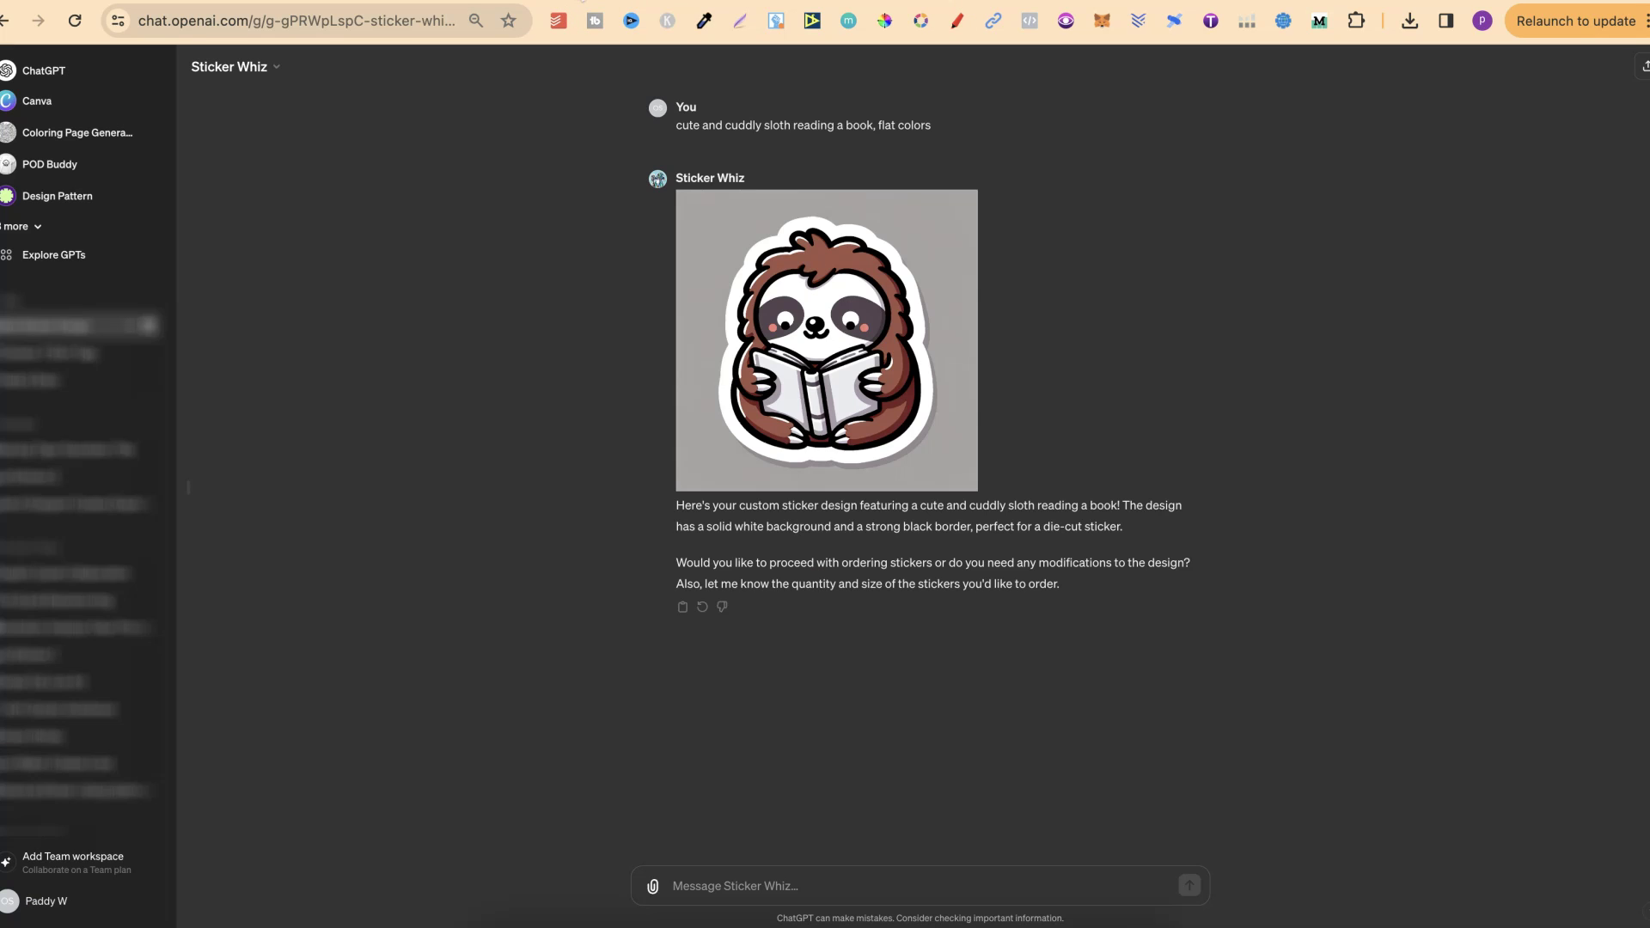
pyautogui.moveTo(876, 127); pyautogui.dragTo(950, 131)
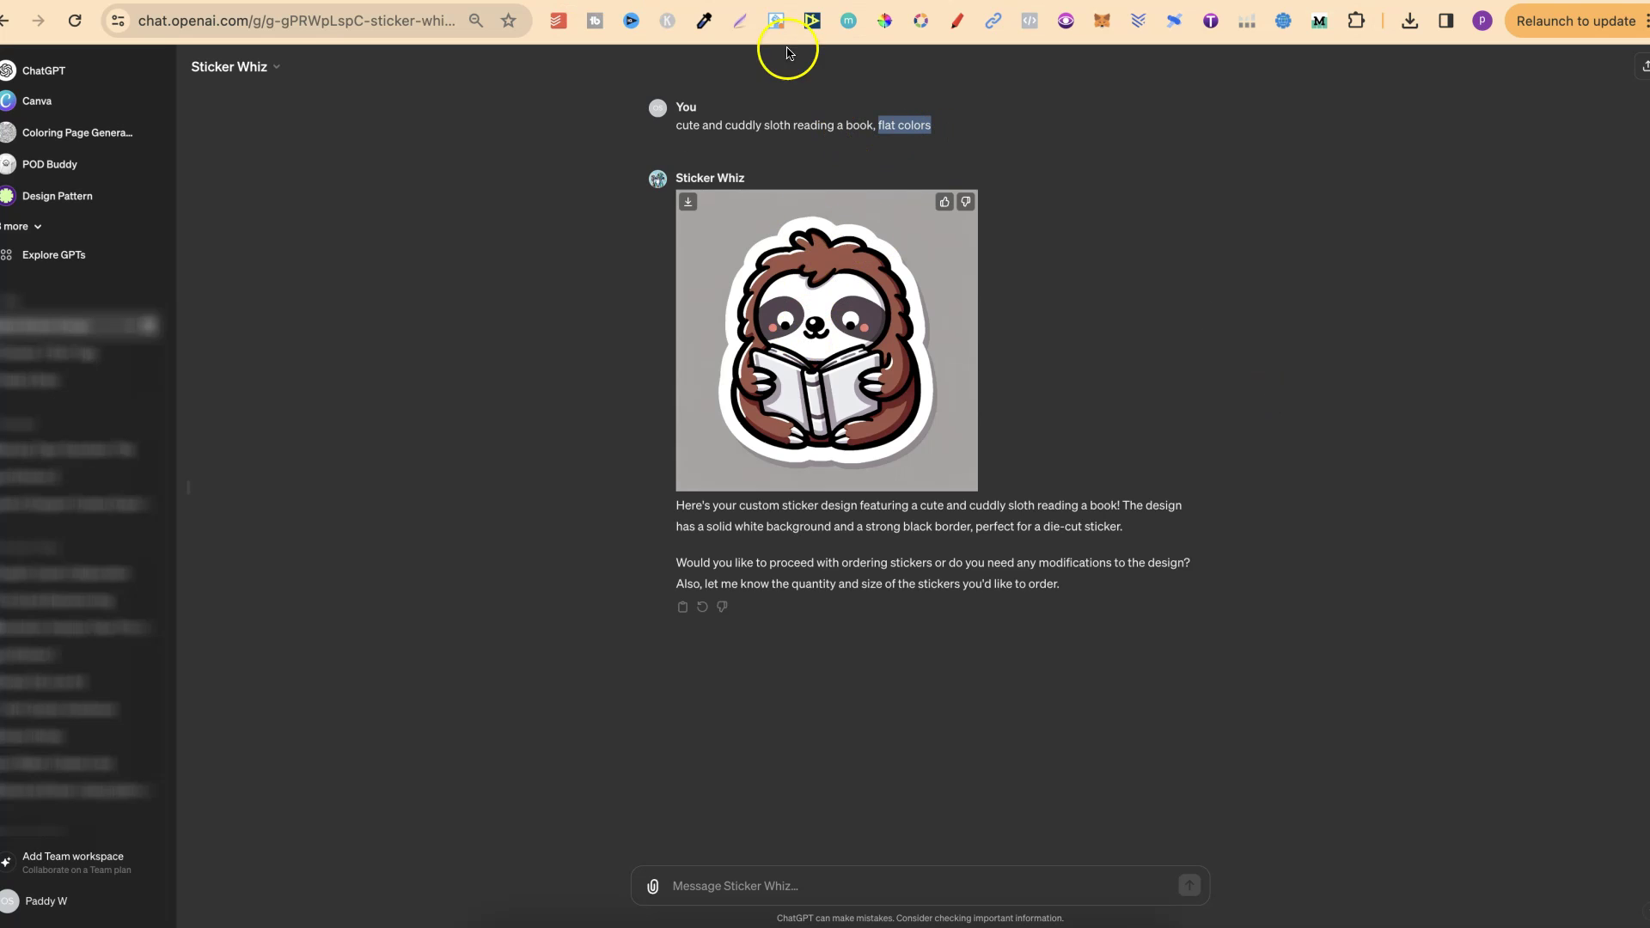
pyautogui.click(773, 4)
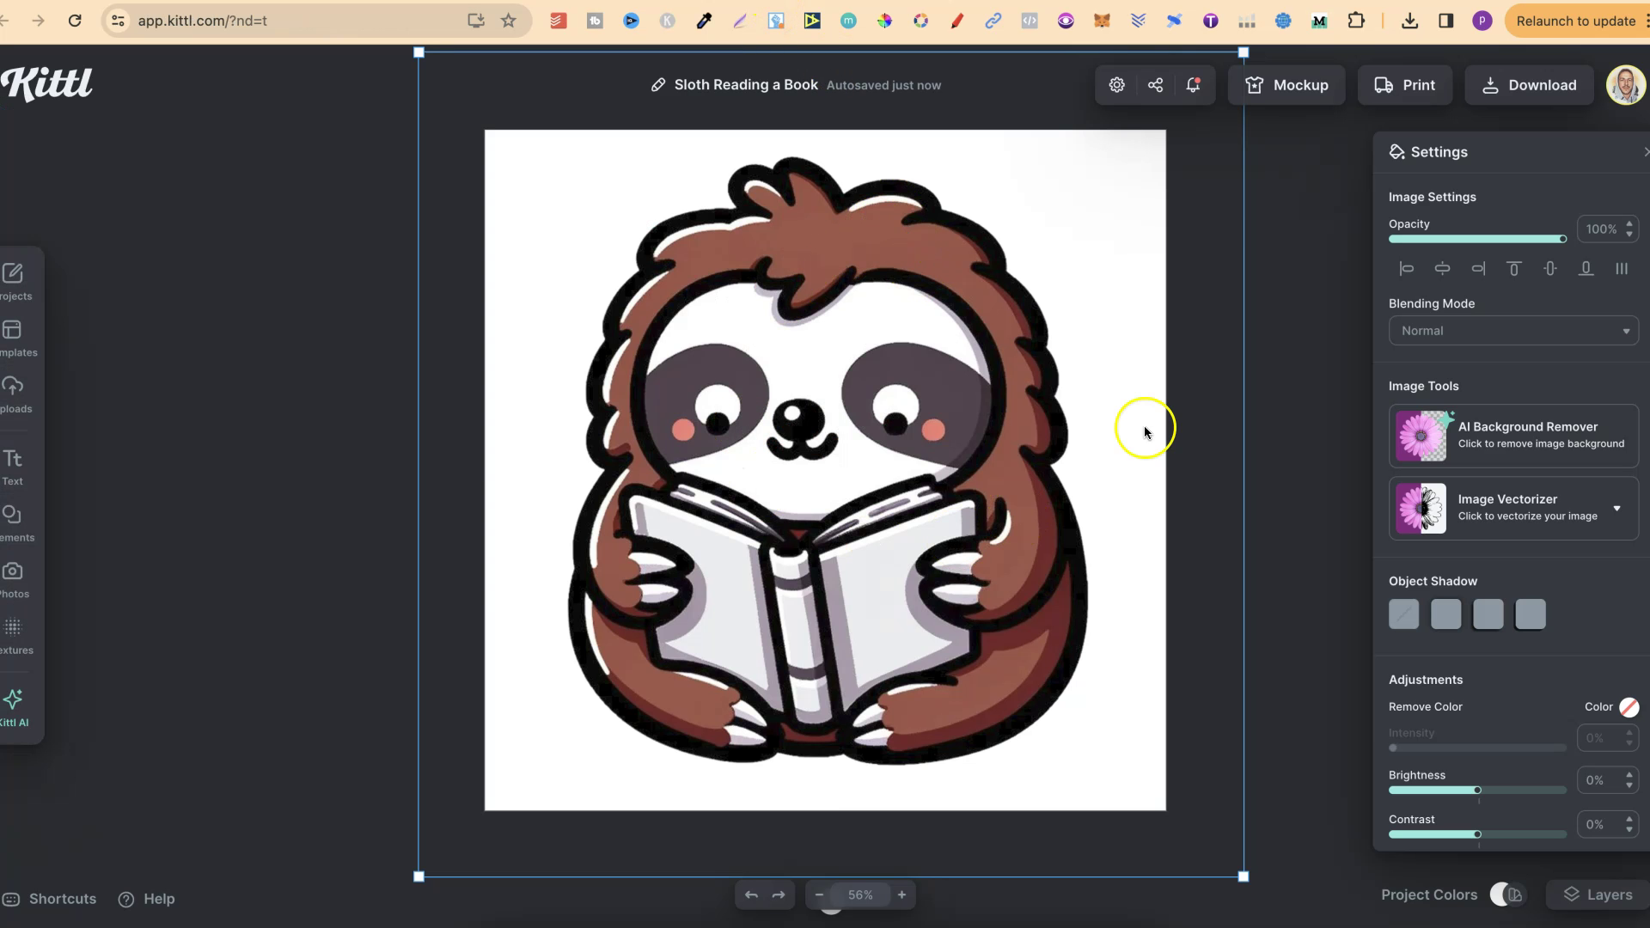
# Step: Check the project's download options and its artboard size settings, closing both without changes
pyautogui.click(1313, 382)
pyautogui.click(1523, 92)
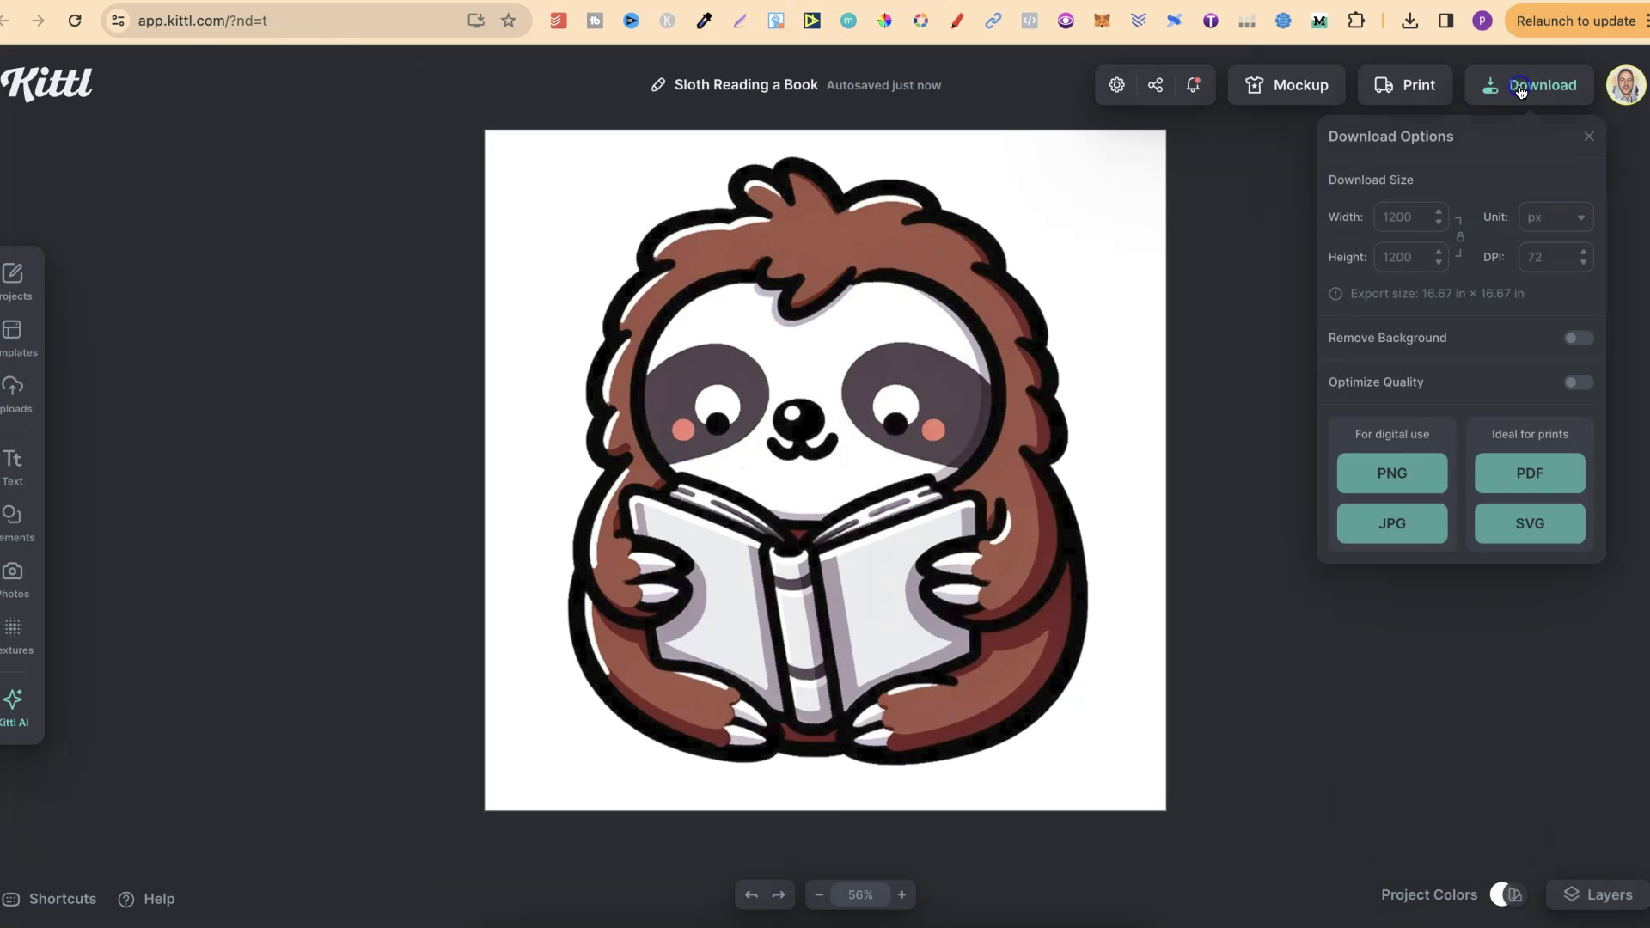
pyautogui.click(1211, 327)
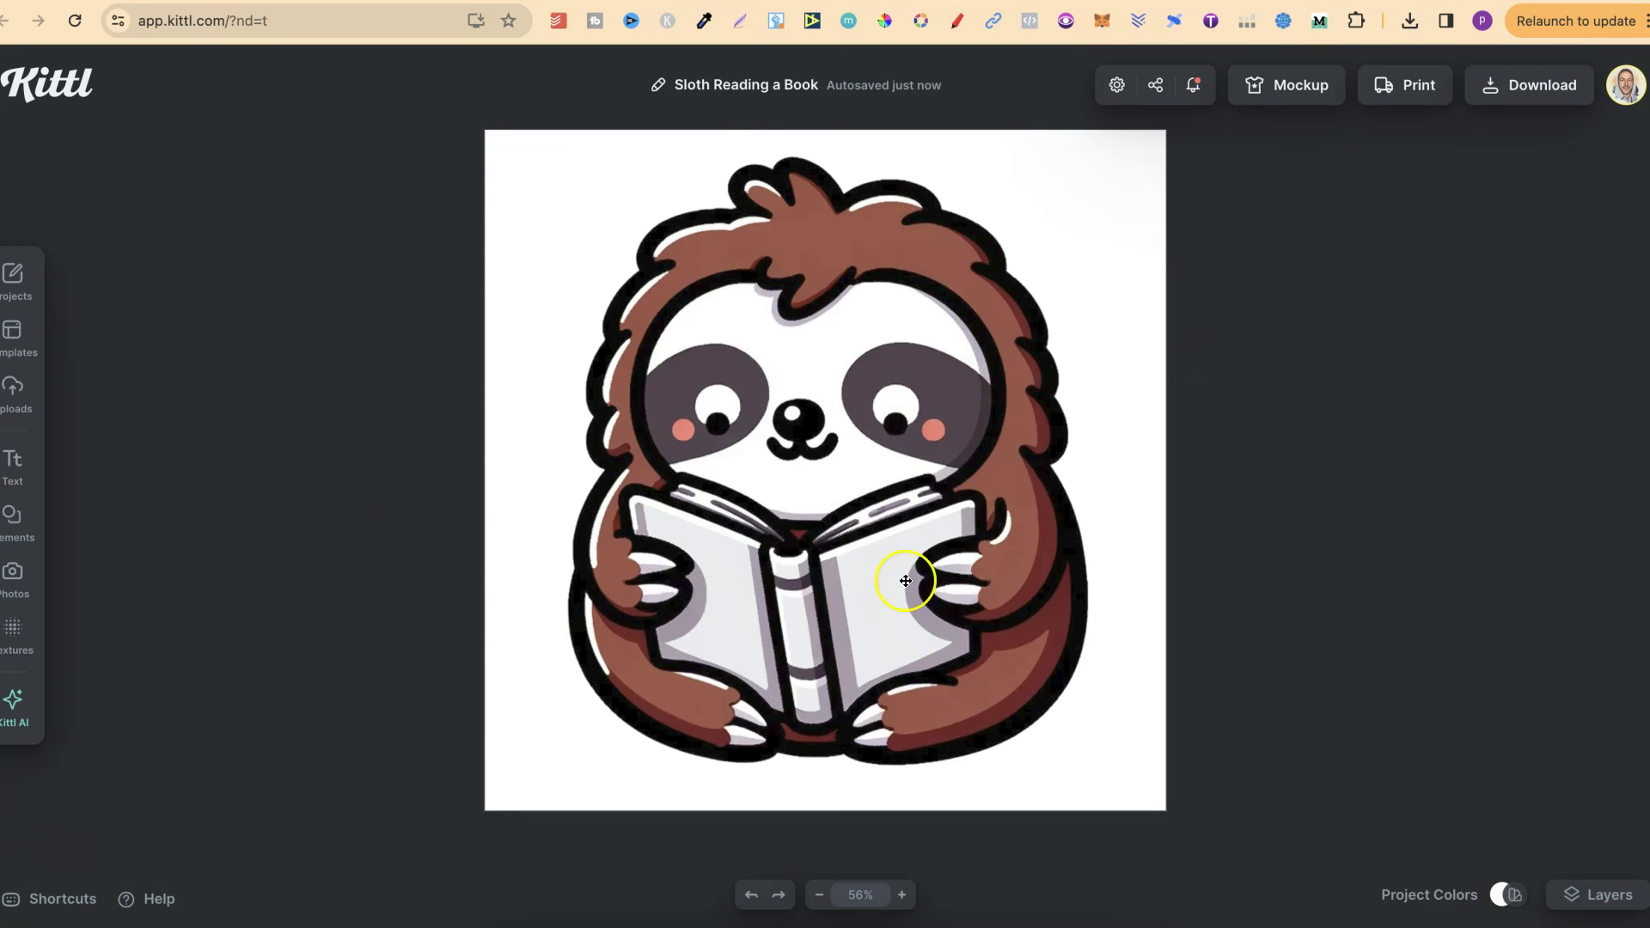
pyautogui.click(1117, 84)
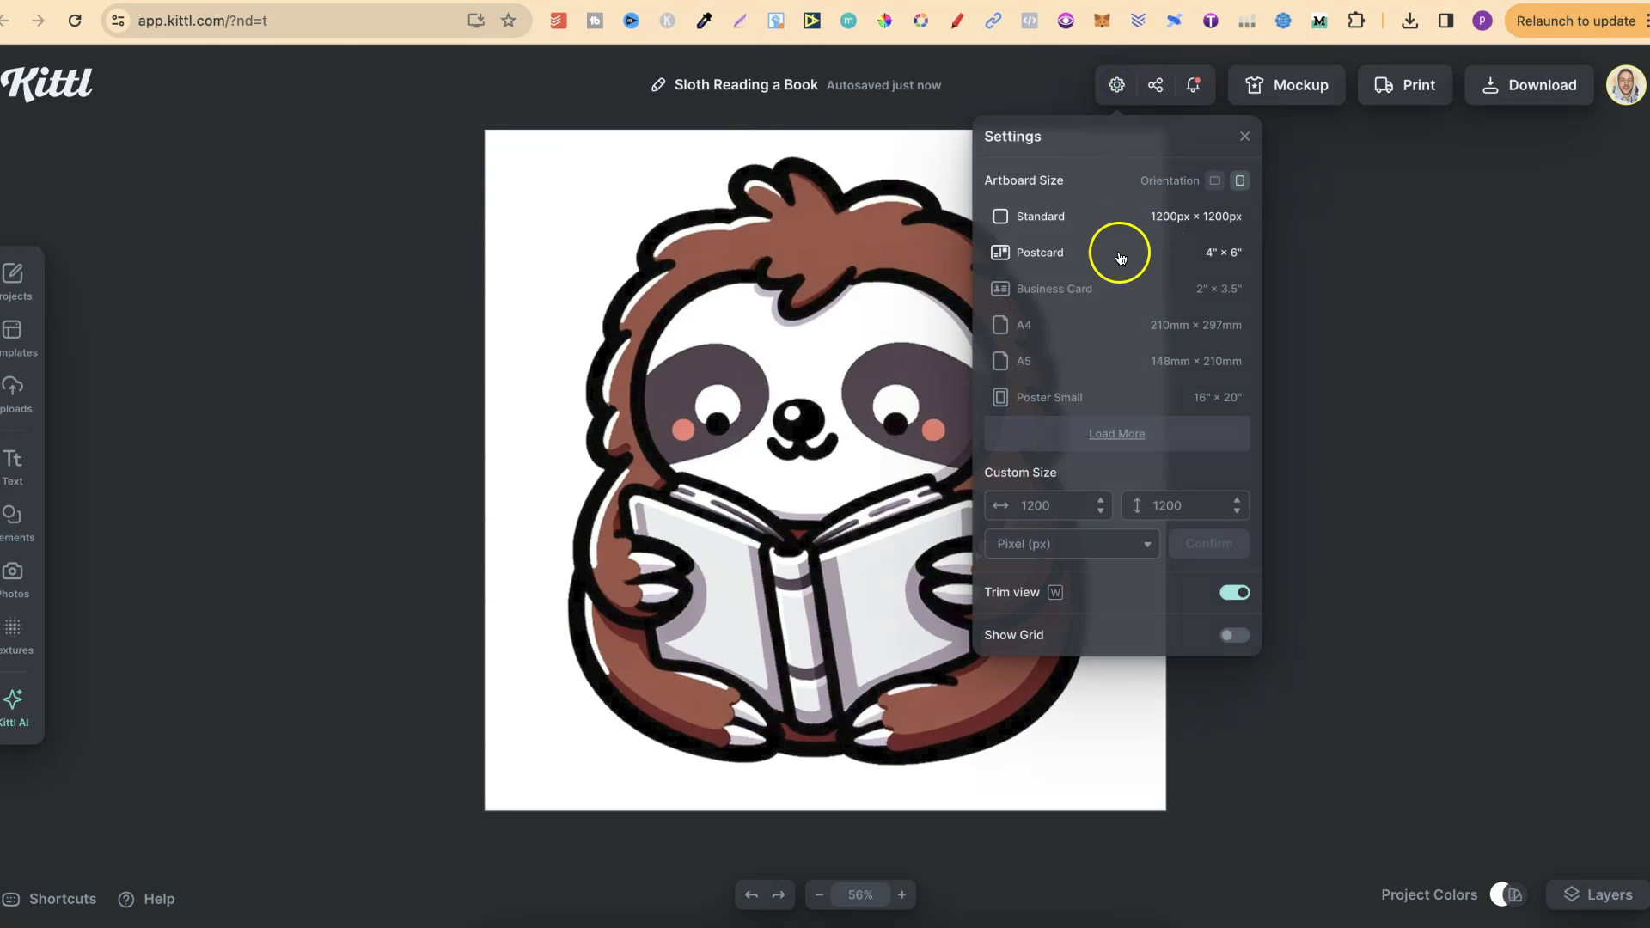
pyautogui.click(1316, 258)
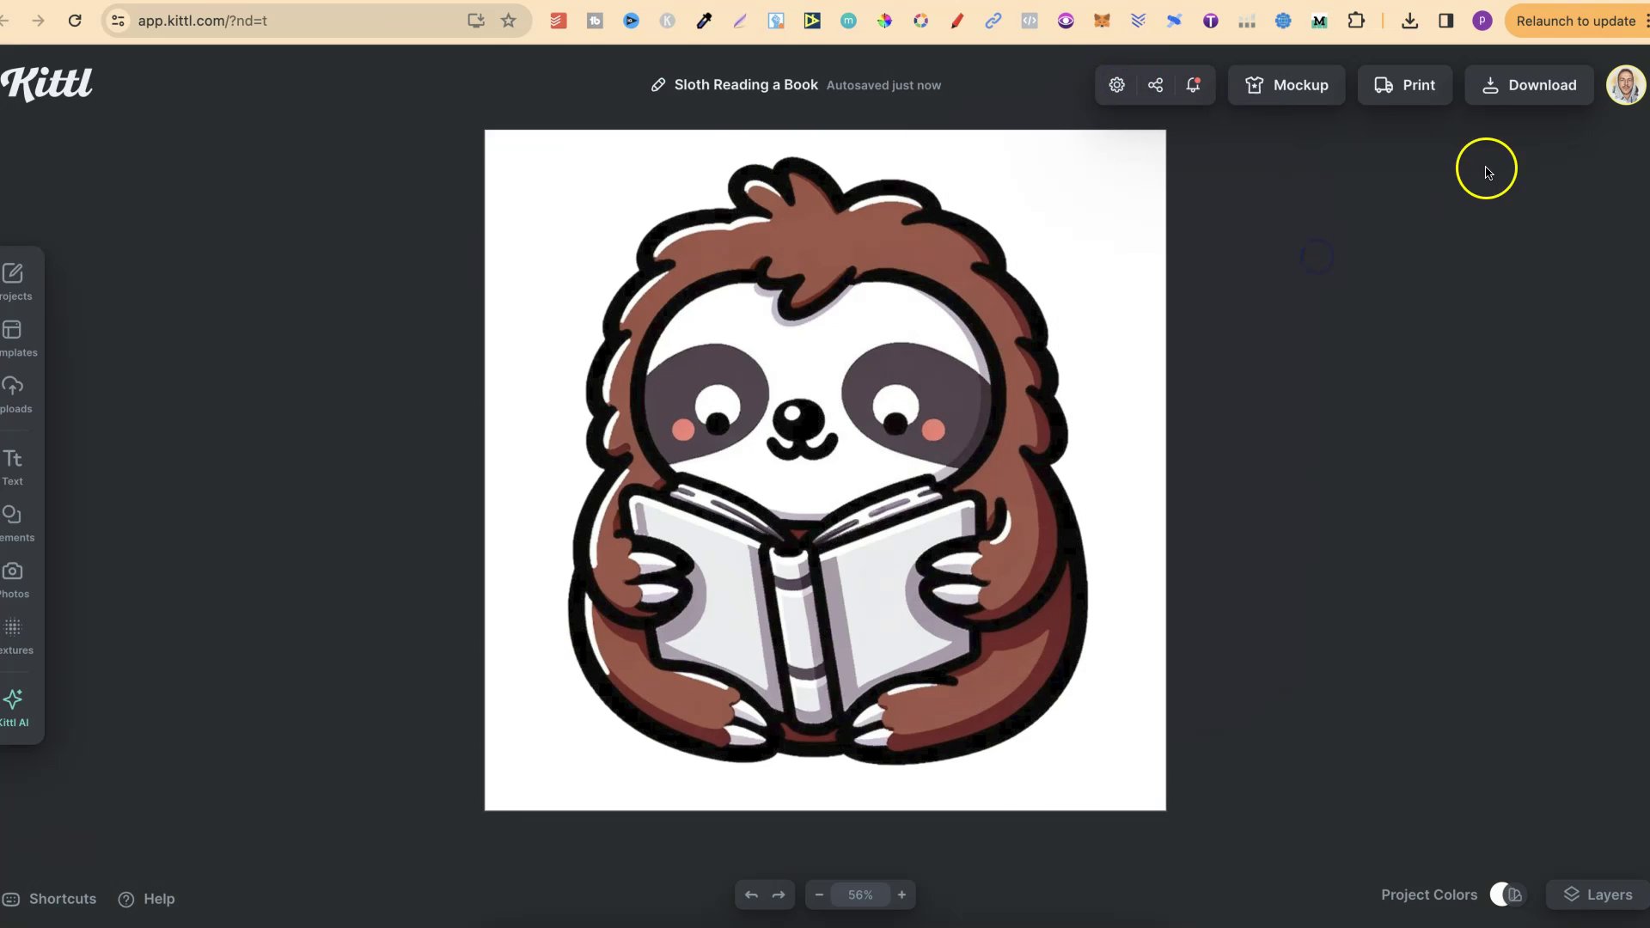
# Step: Download the sloth design as a PNG with Remove Background enabled
pyautogui.click(1526, 83)
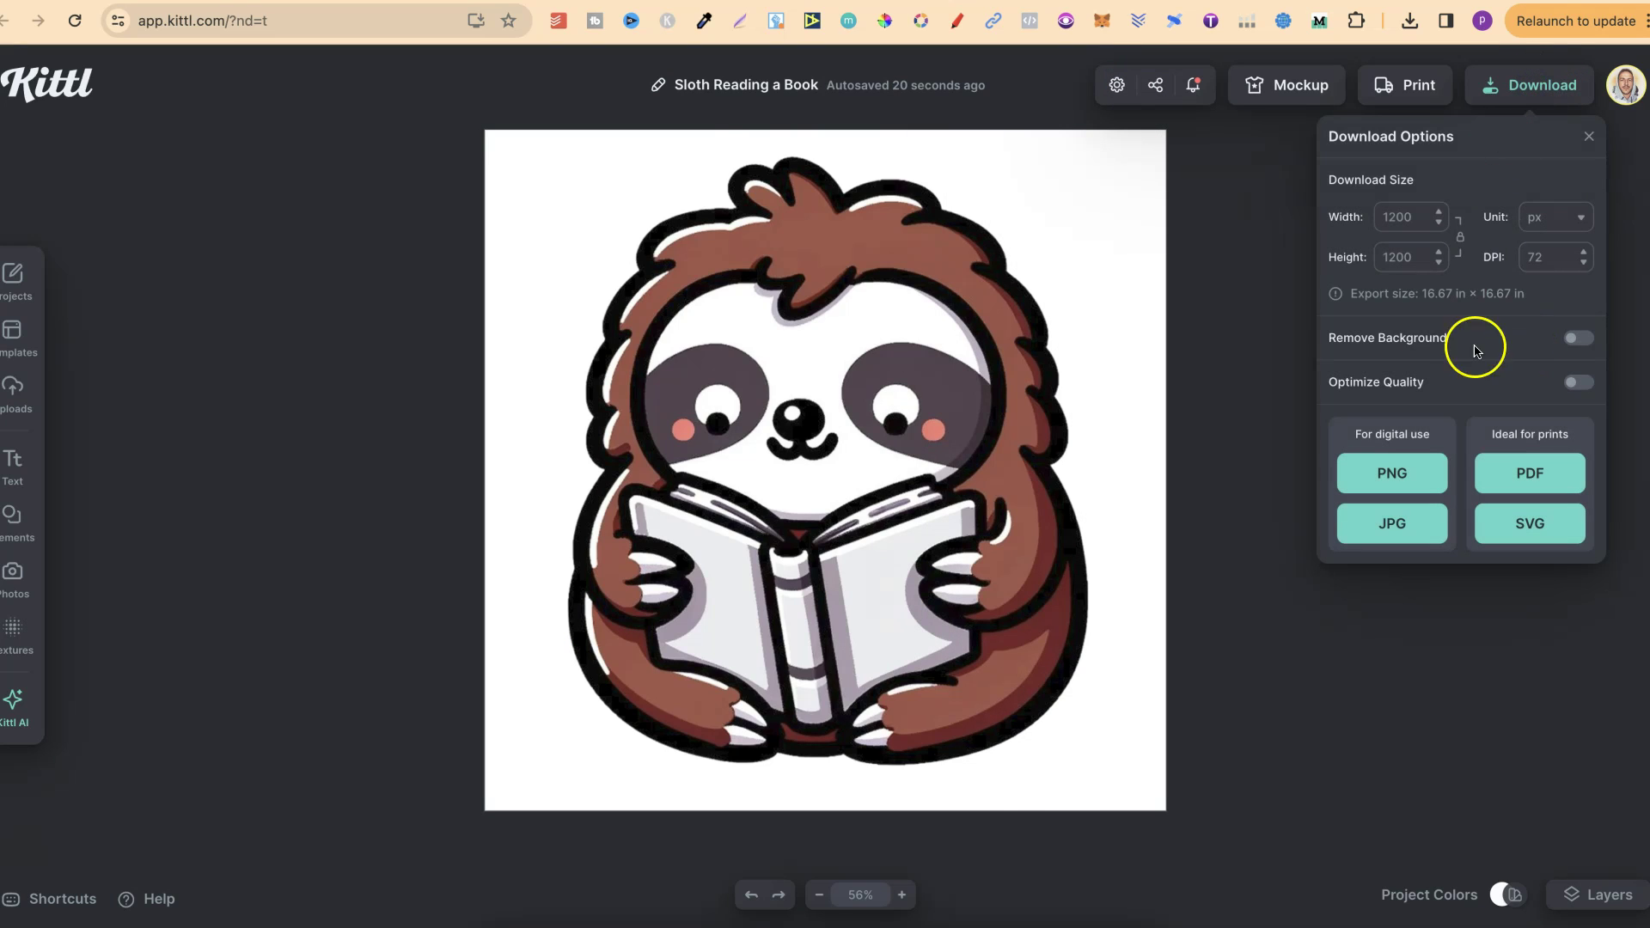
pyautogui.click(1579, 339)
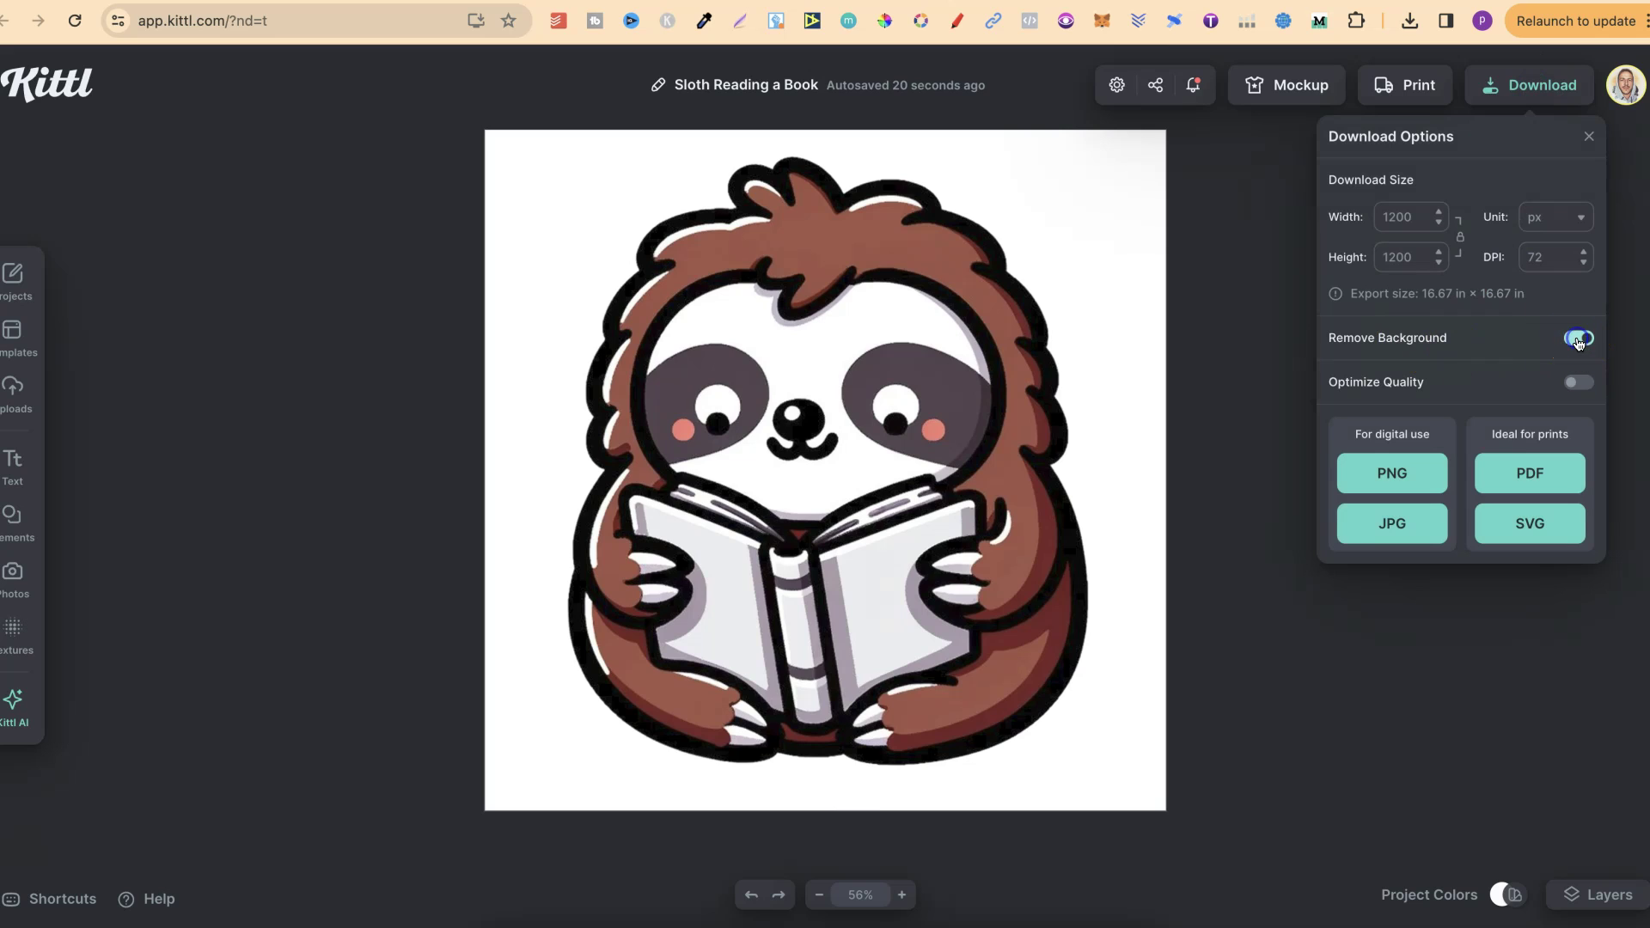
pyautogui.click(1404, 468)
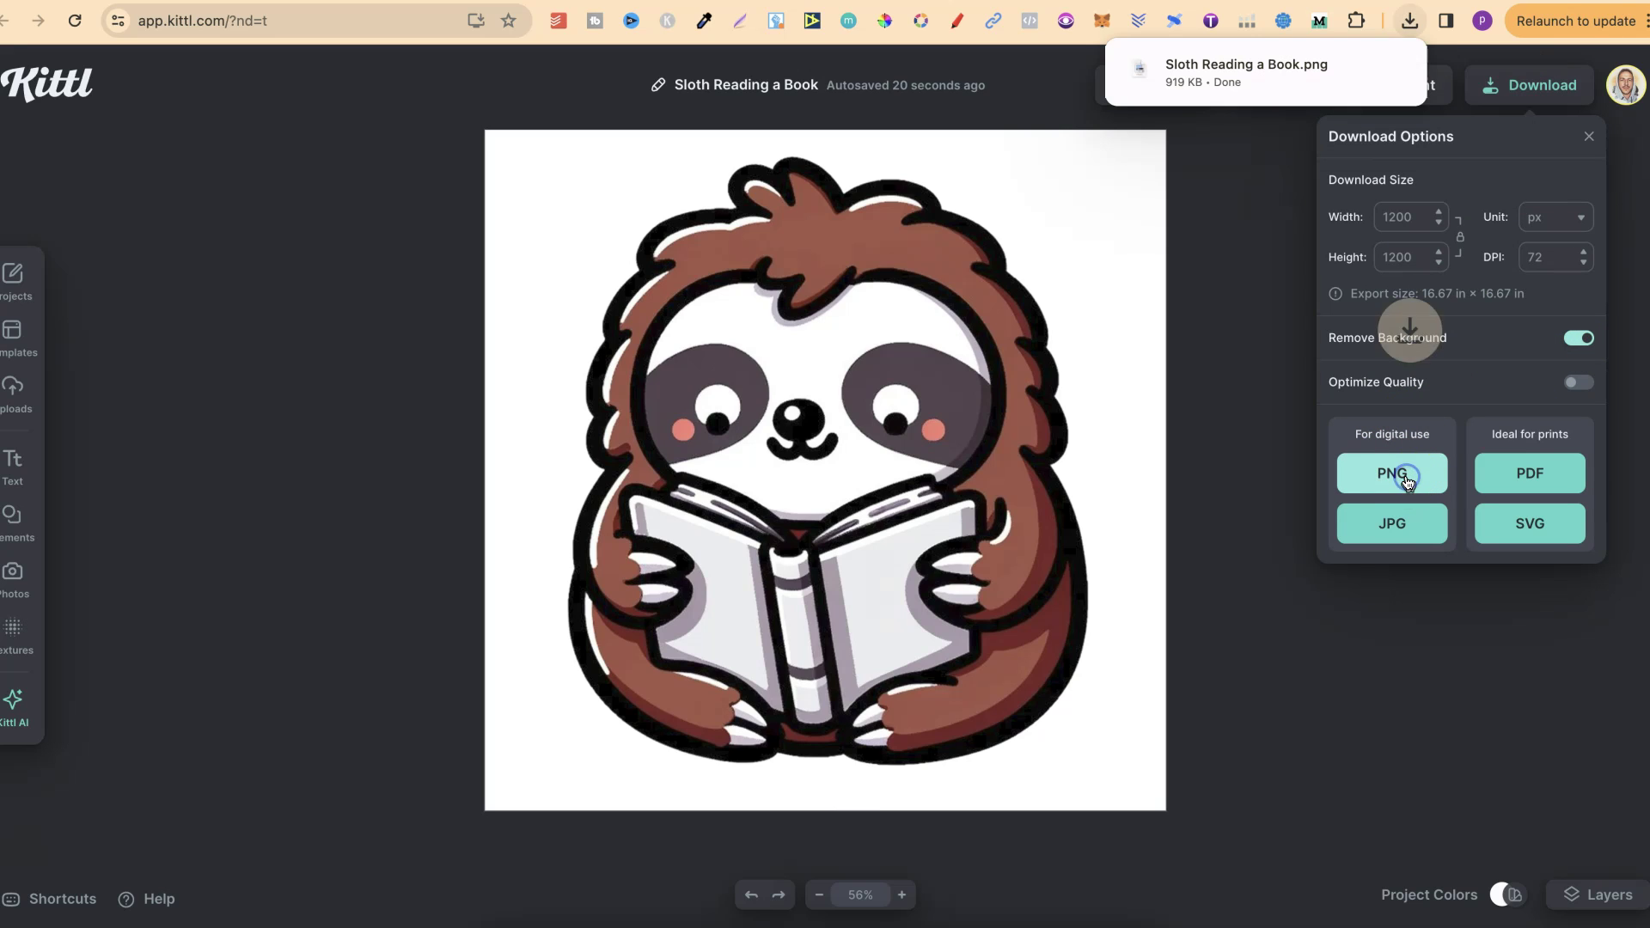
# Step: Switch to Bigjpg, add Sloth Reading a Book.png, and start enlarging it as Artwork with 4x upscaling and no noise reduction
pyautogui.click(1207, 1)
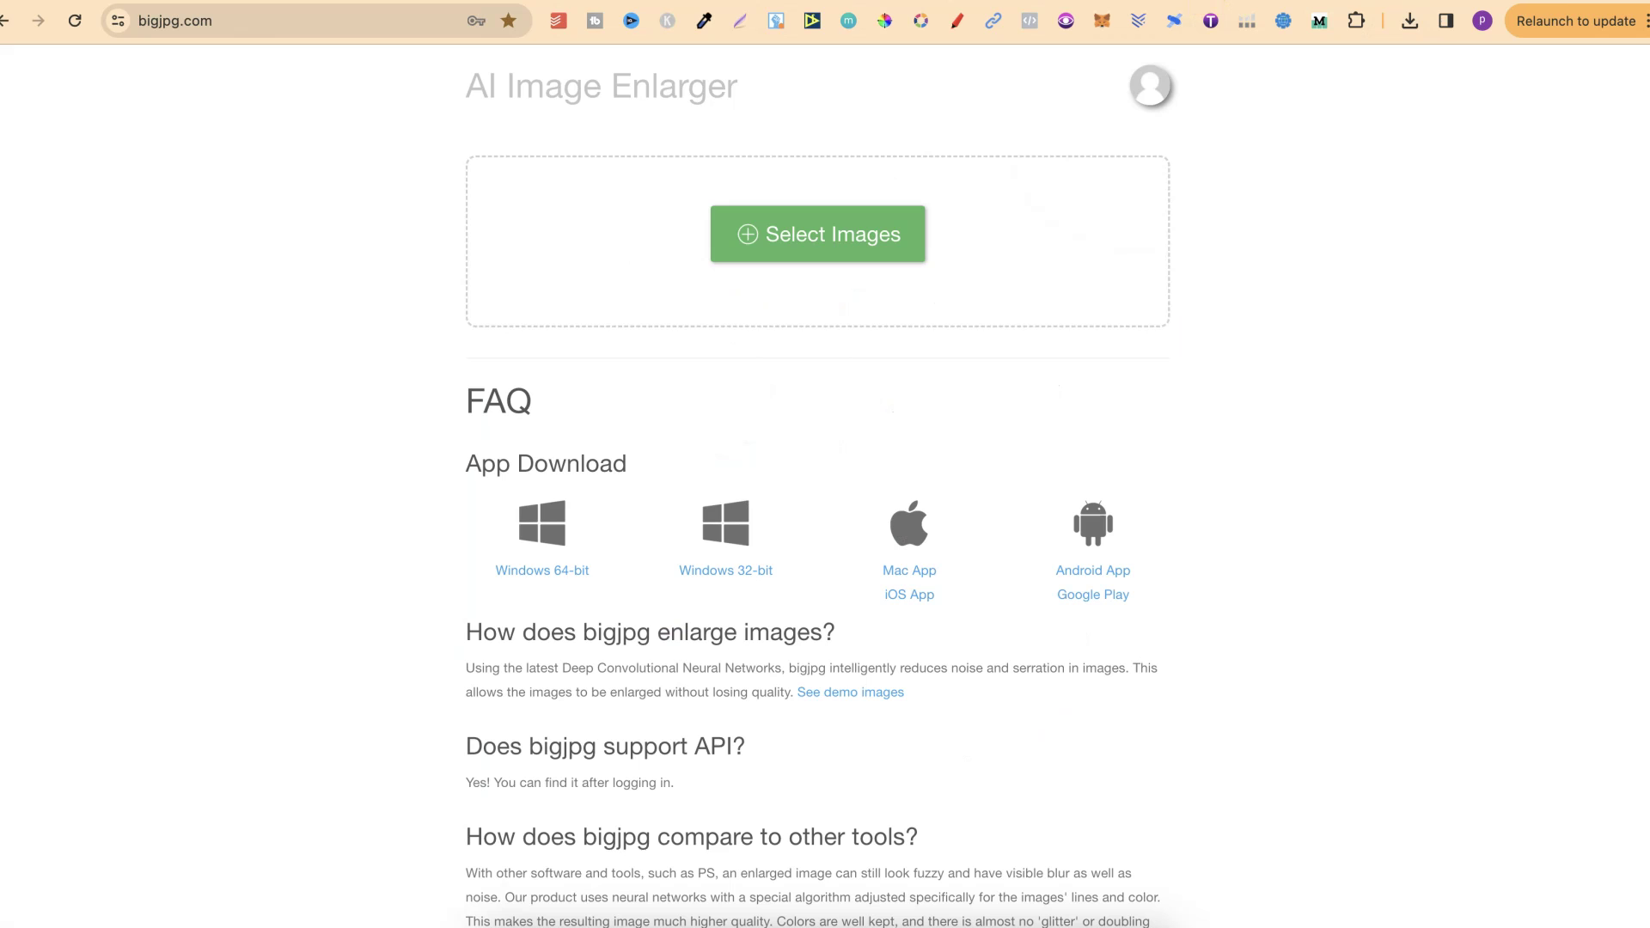
pyautogui.click(1400, 21)
pyautogui.moveTo(1281, 110); pyautogui.dragTo(847, 260)
pyautogui.click(624, 430)
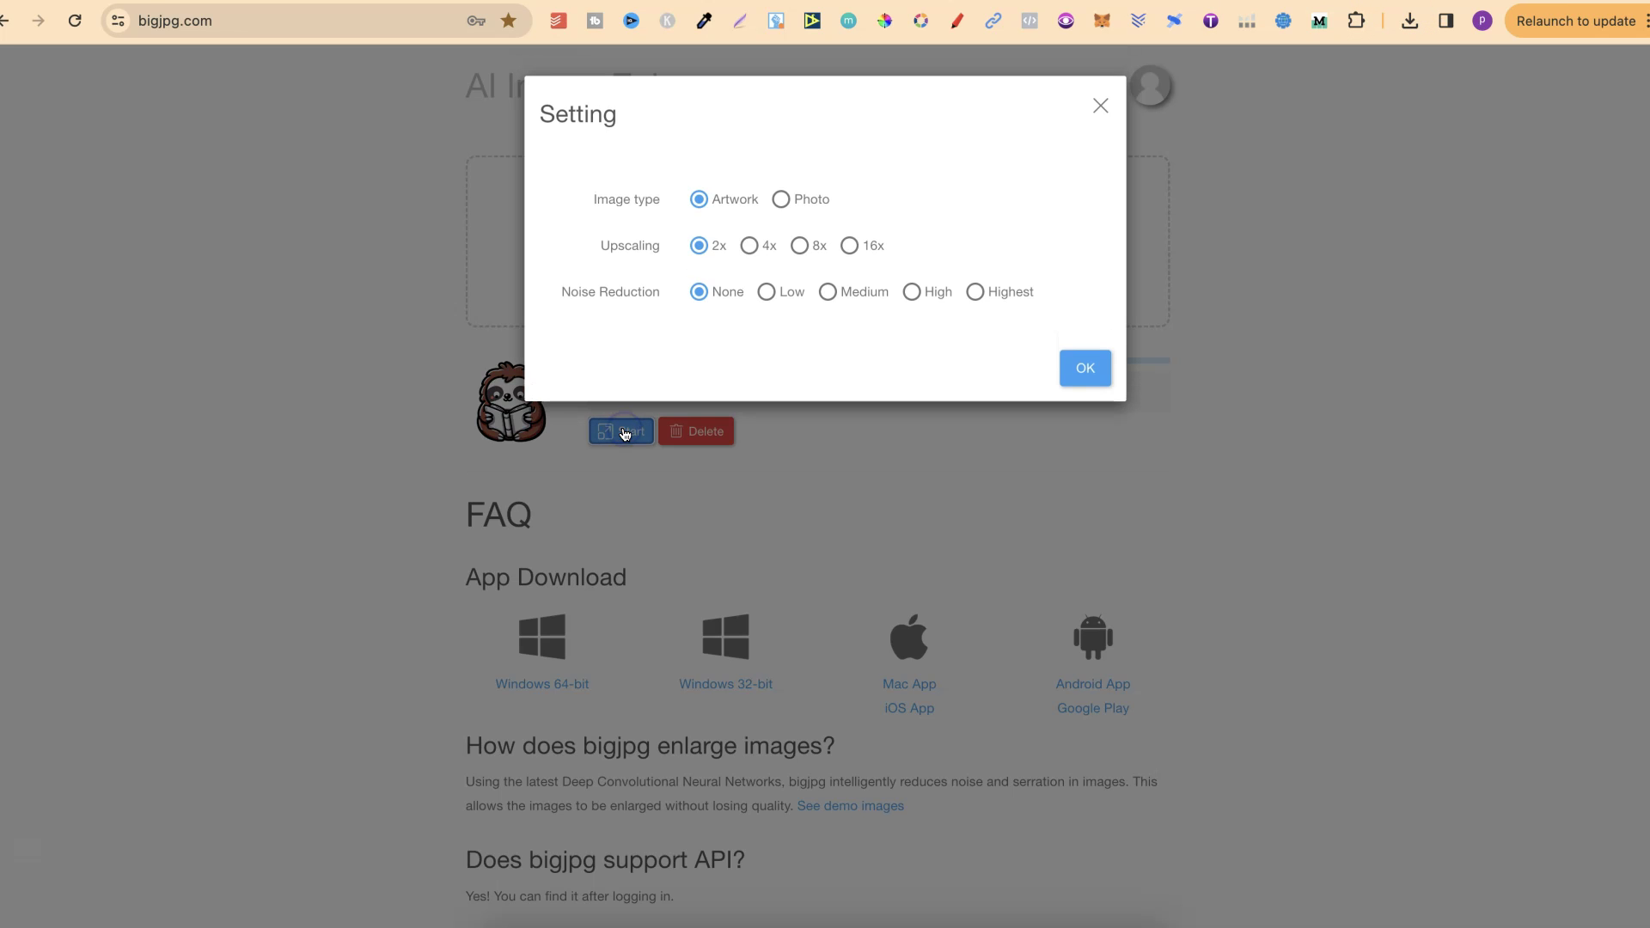
pyautogui.click(746, 246)
pyautogui.click(1073, 368)
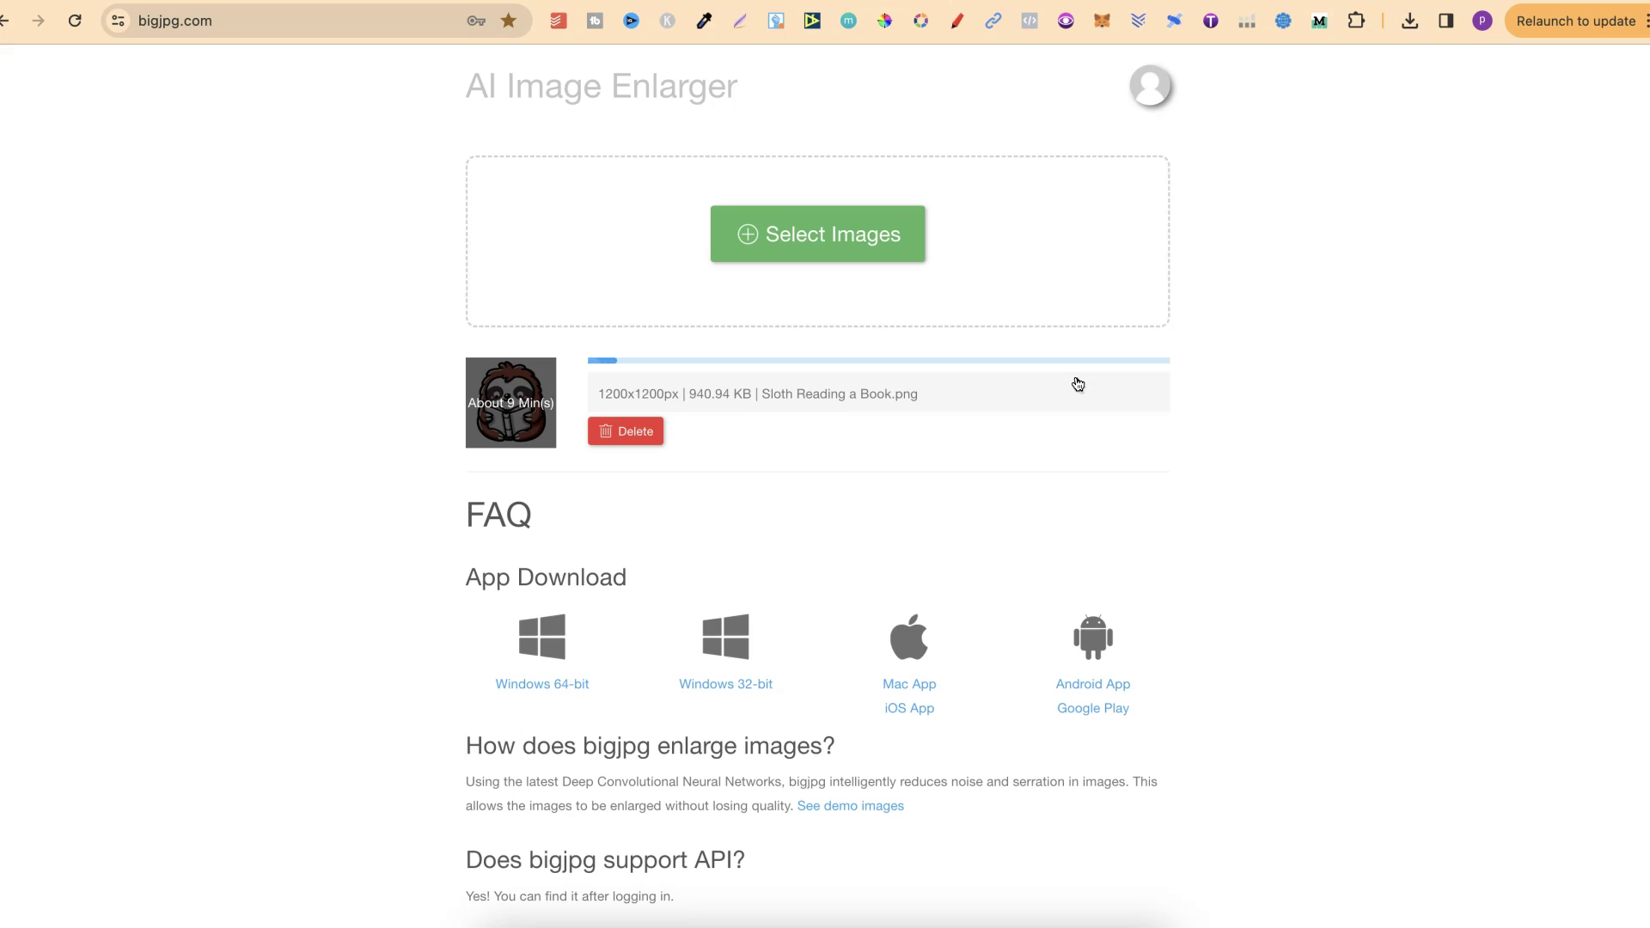
# Step: Download the enlarged sloth image from Bigjpg once processing finishes, and switch to the Canva design
pyautogui.click(1066, 382)
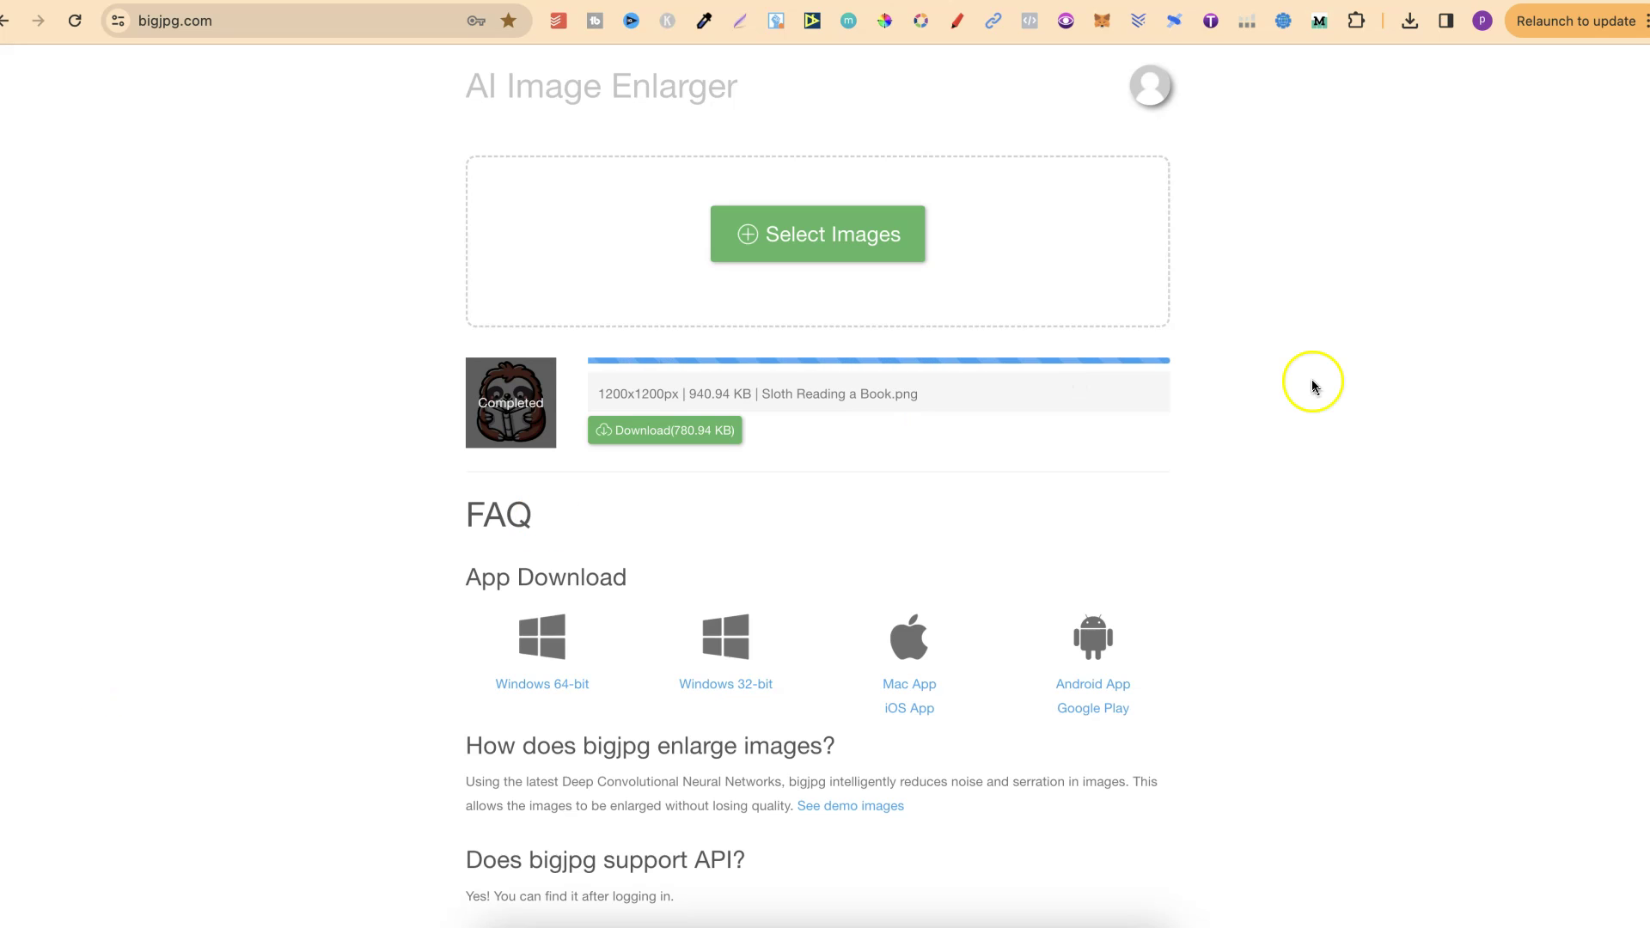
pyautogui.click(627, 430)
pyautogui.hotkey('ctrl', 'Tab')
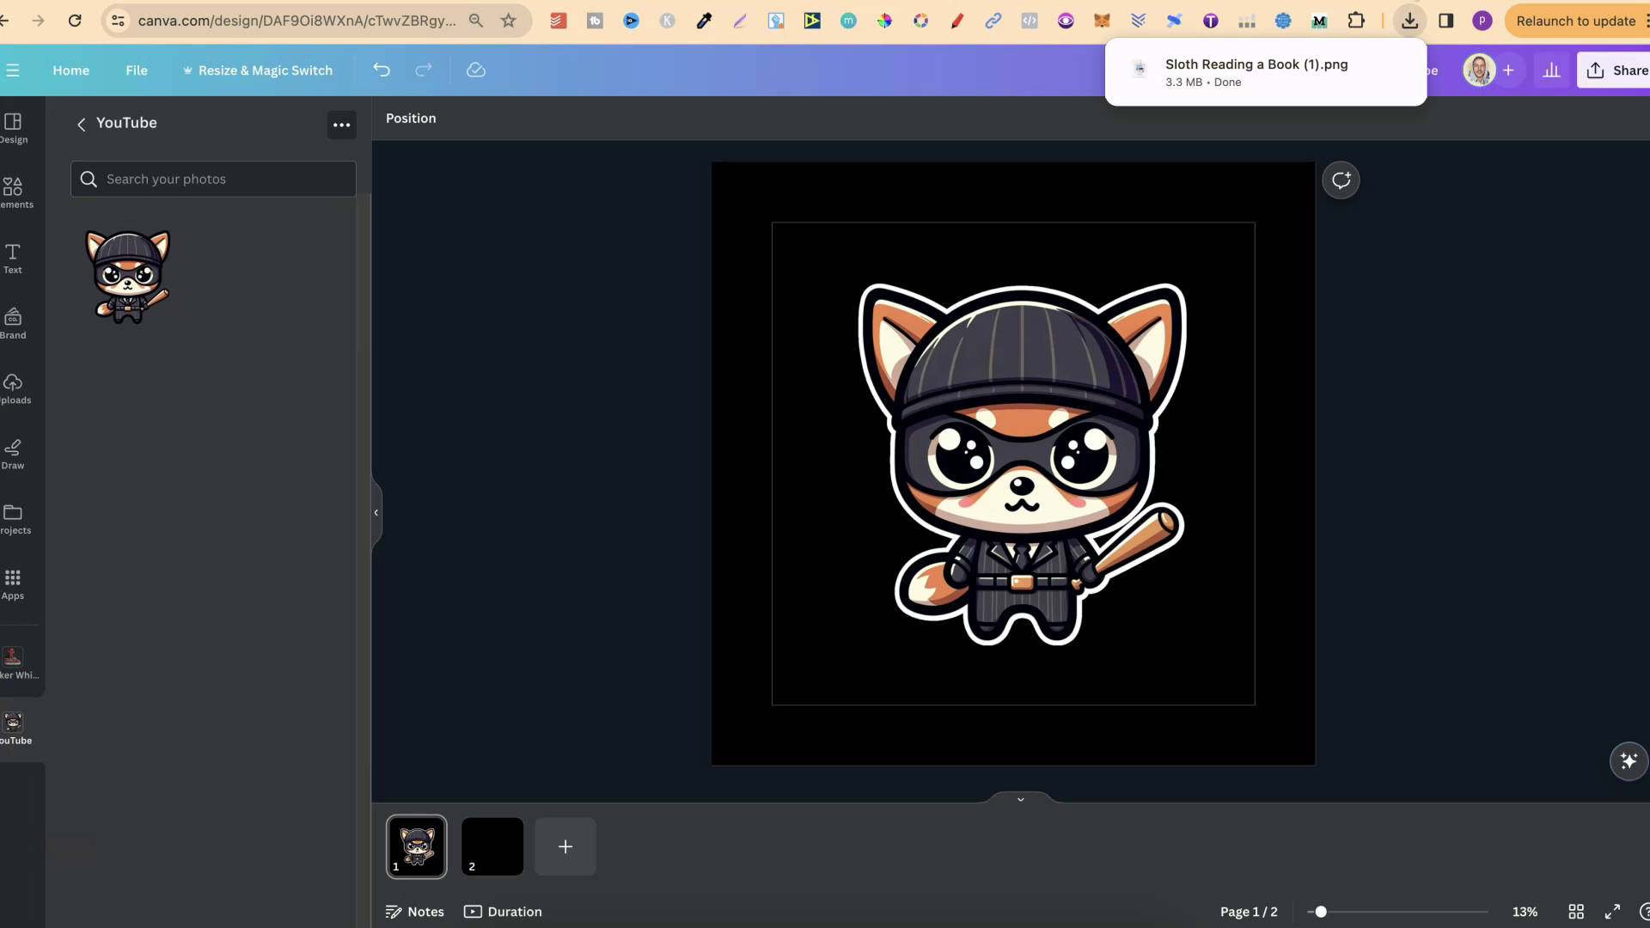
pyautogui.click(1540, 308)
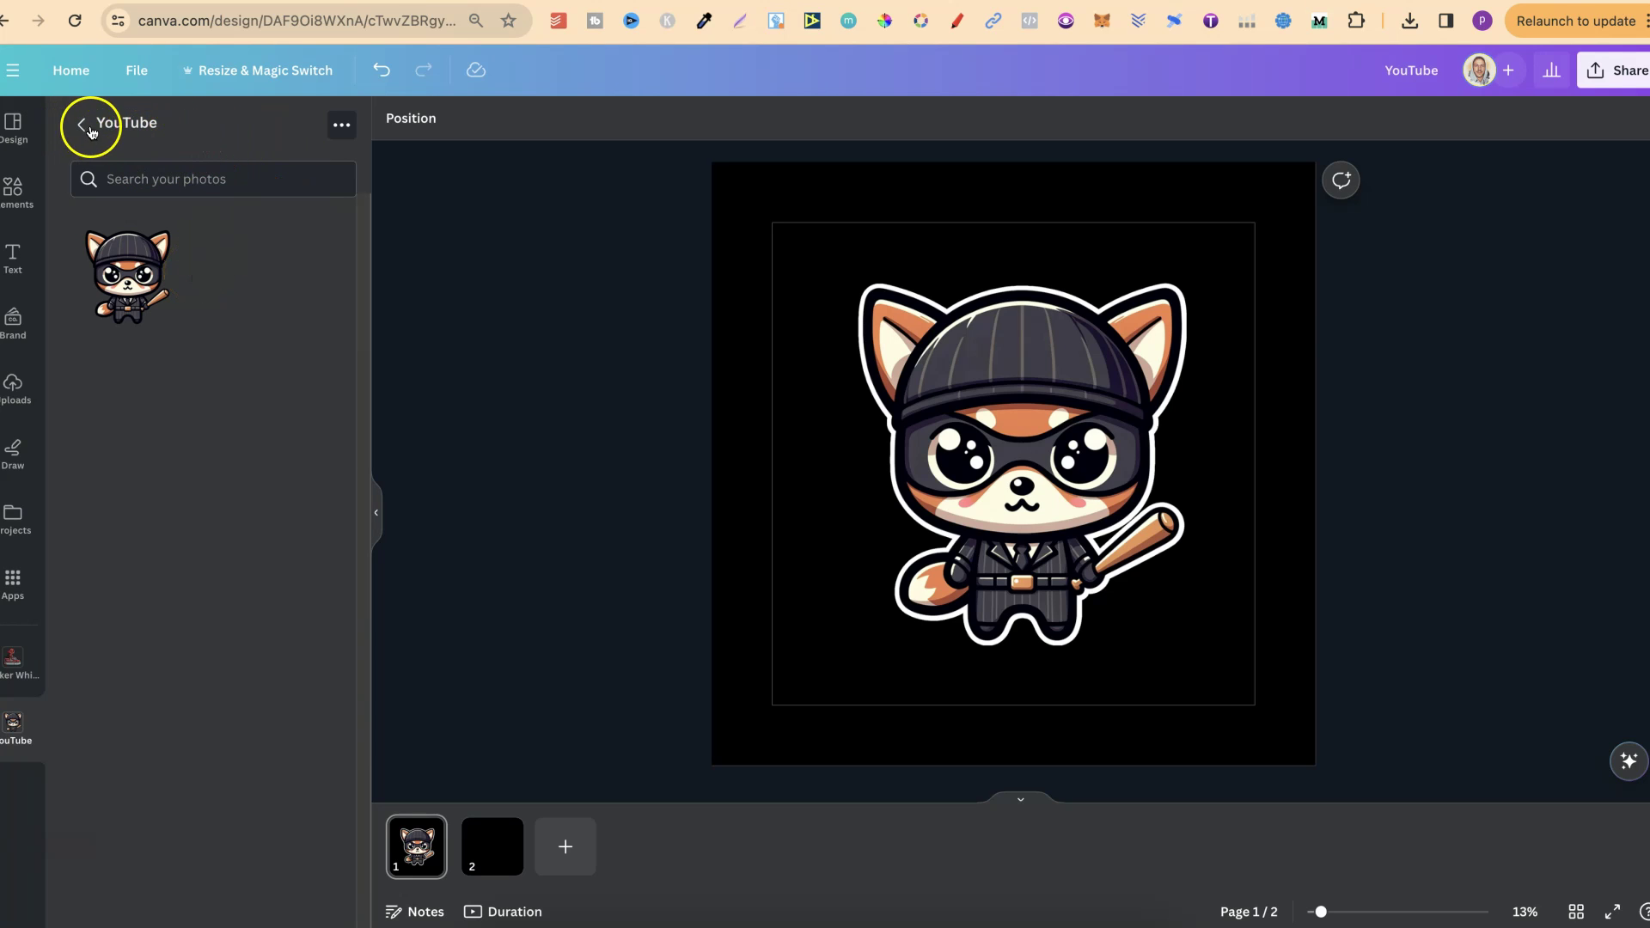
# Step: Upload Sloth Reading a Book (1).png to the YouTube folder and place it on the blank page 2
pyautogui.click(144, 131)
pyautogui.click(1409, 23)
pyautogui.moveTo(1261, 124); pyautogui.dragTo(195, 467)
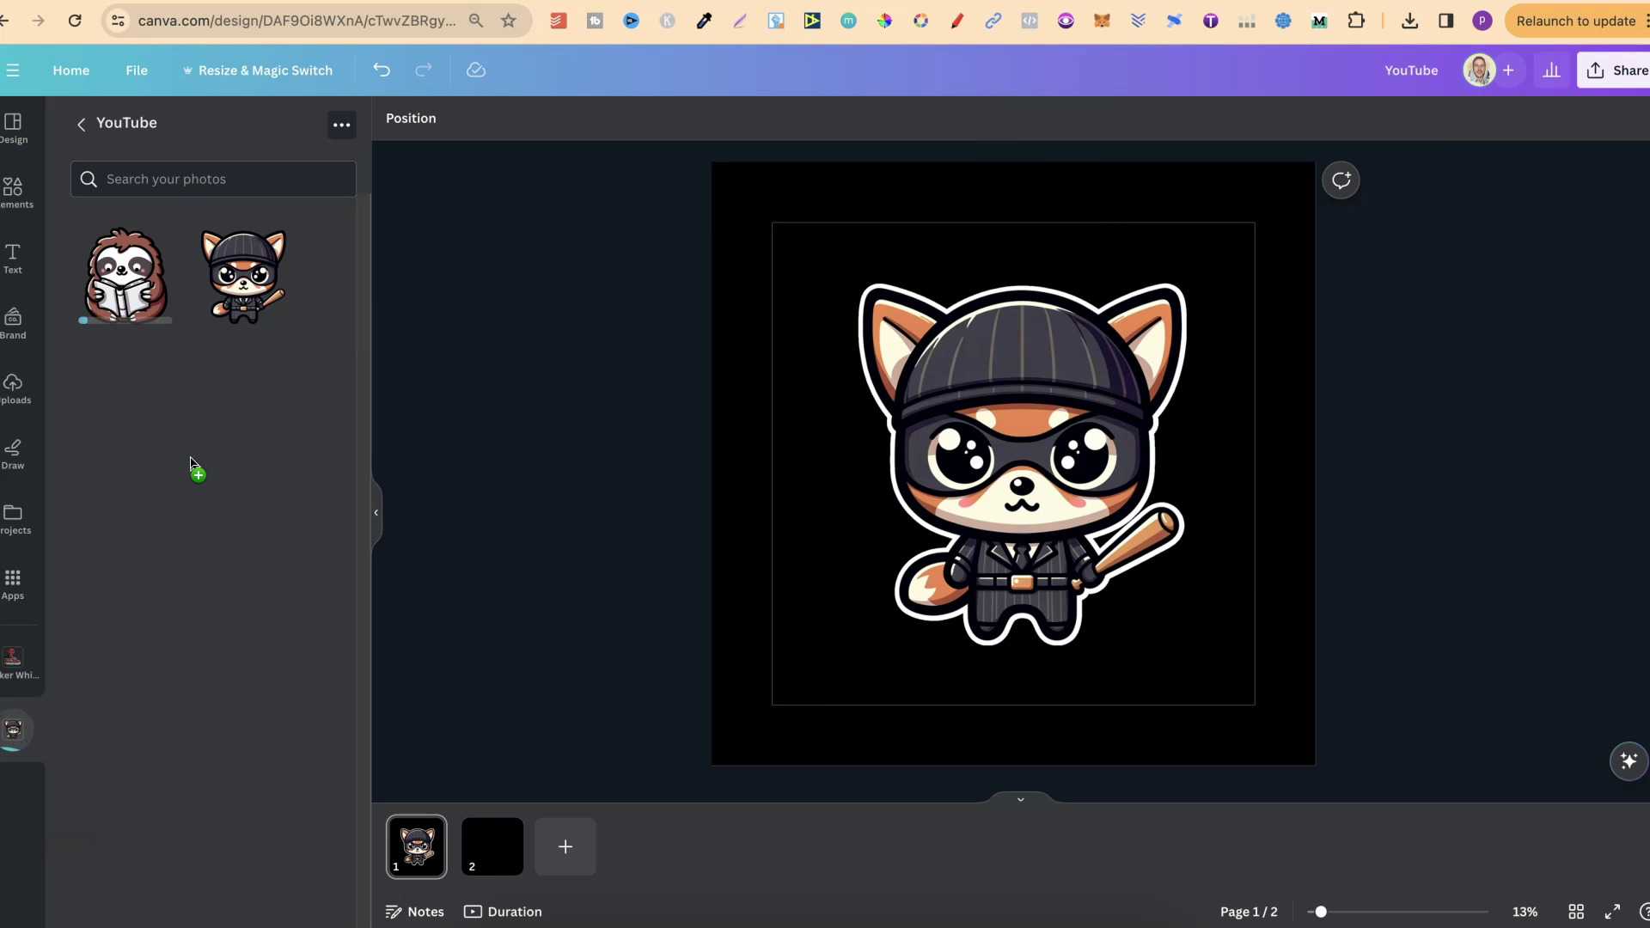
pyautogui.click(496, 858)
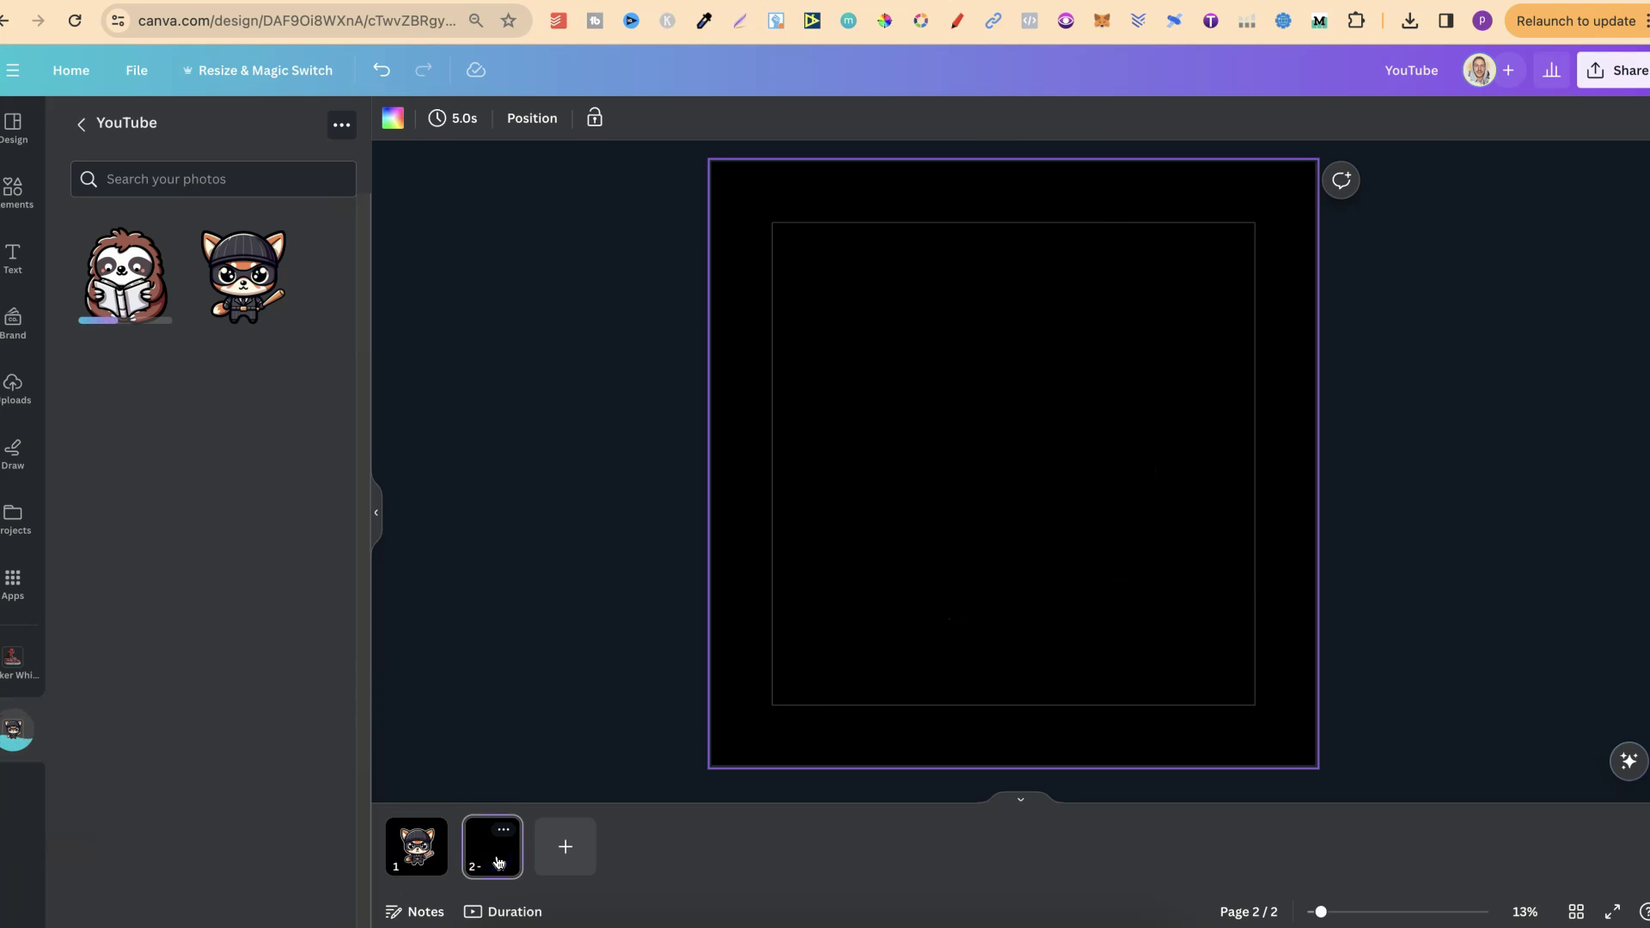
pyautogui.click(123, 287)
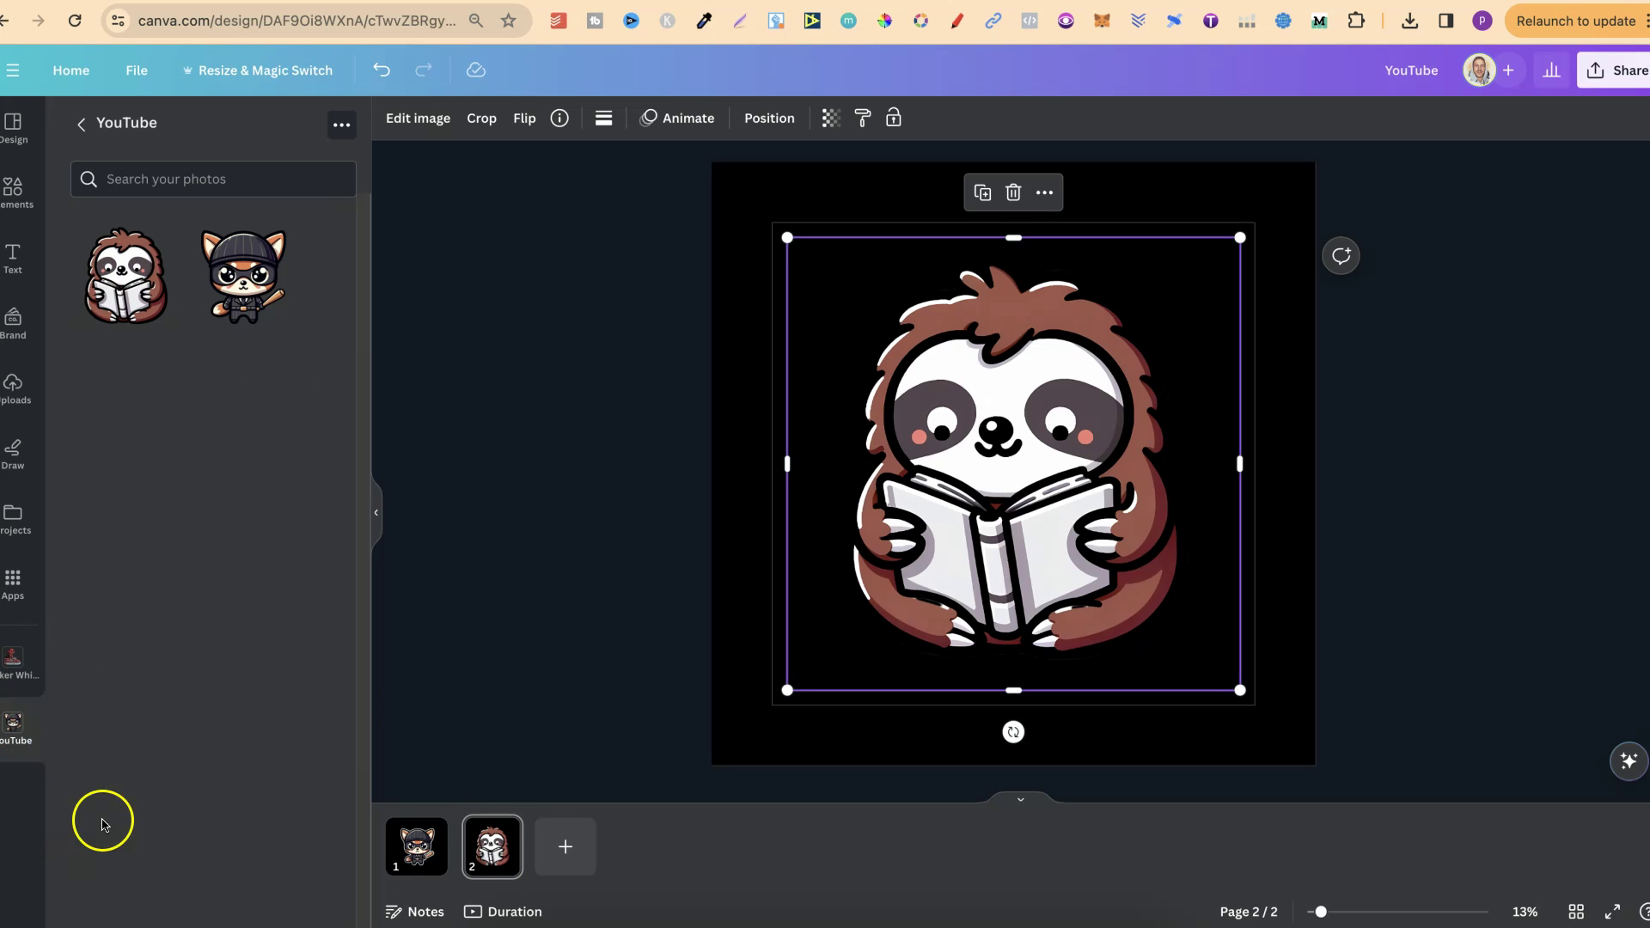
# Step: Add a Glow shadow effect to the sloth image and set its color to white
pyautogui.click(415, 119)
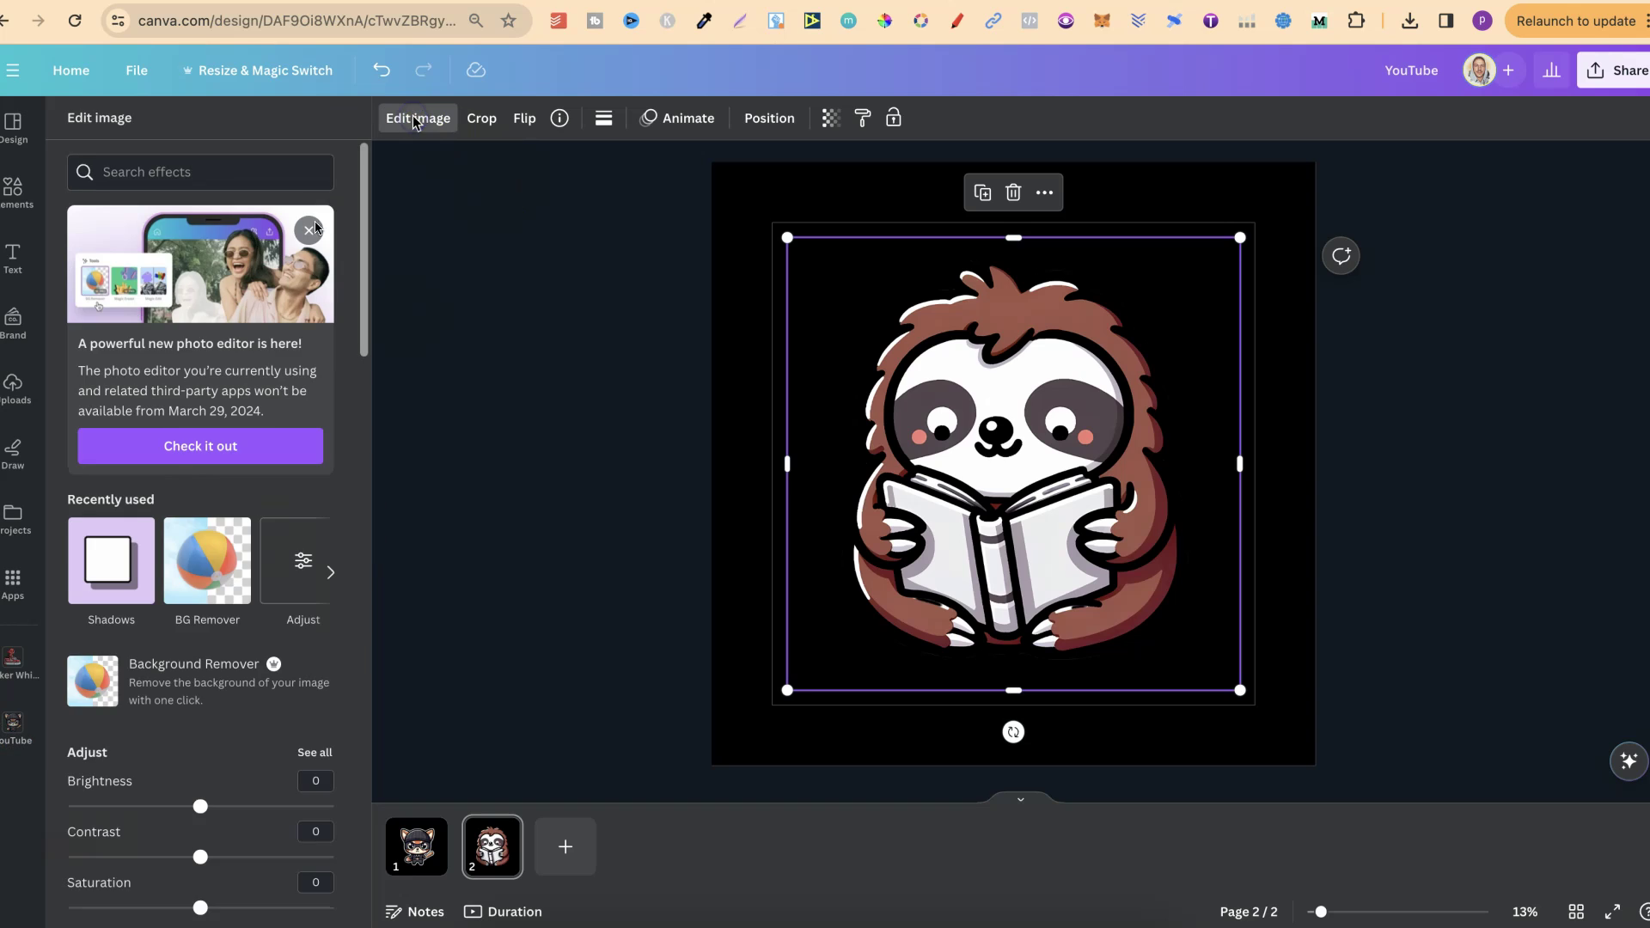
pyautogui.click(112, 558)
pyautogui.click(218, 212)
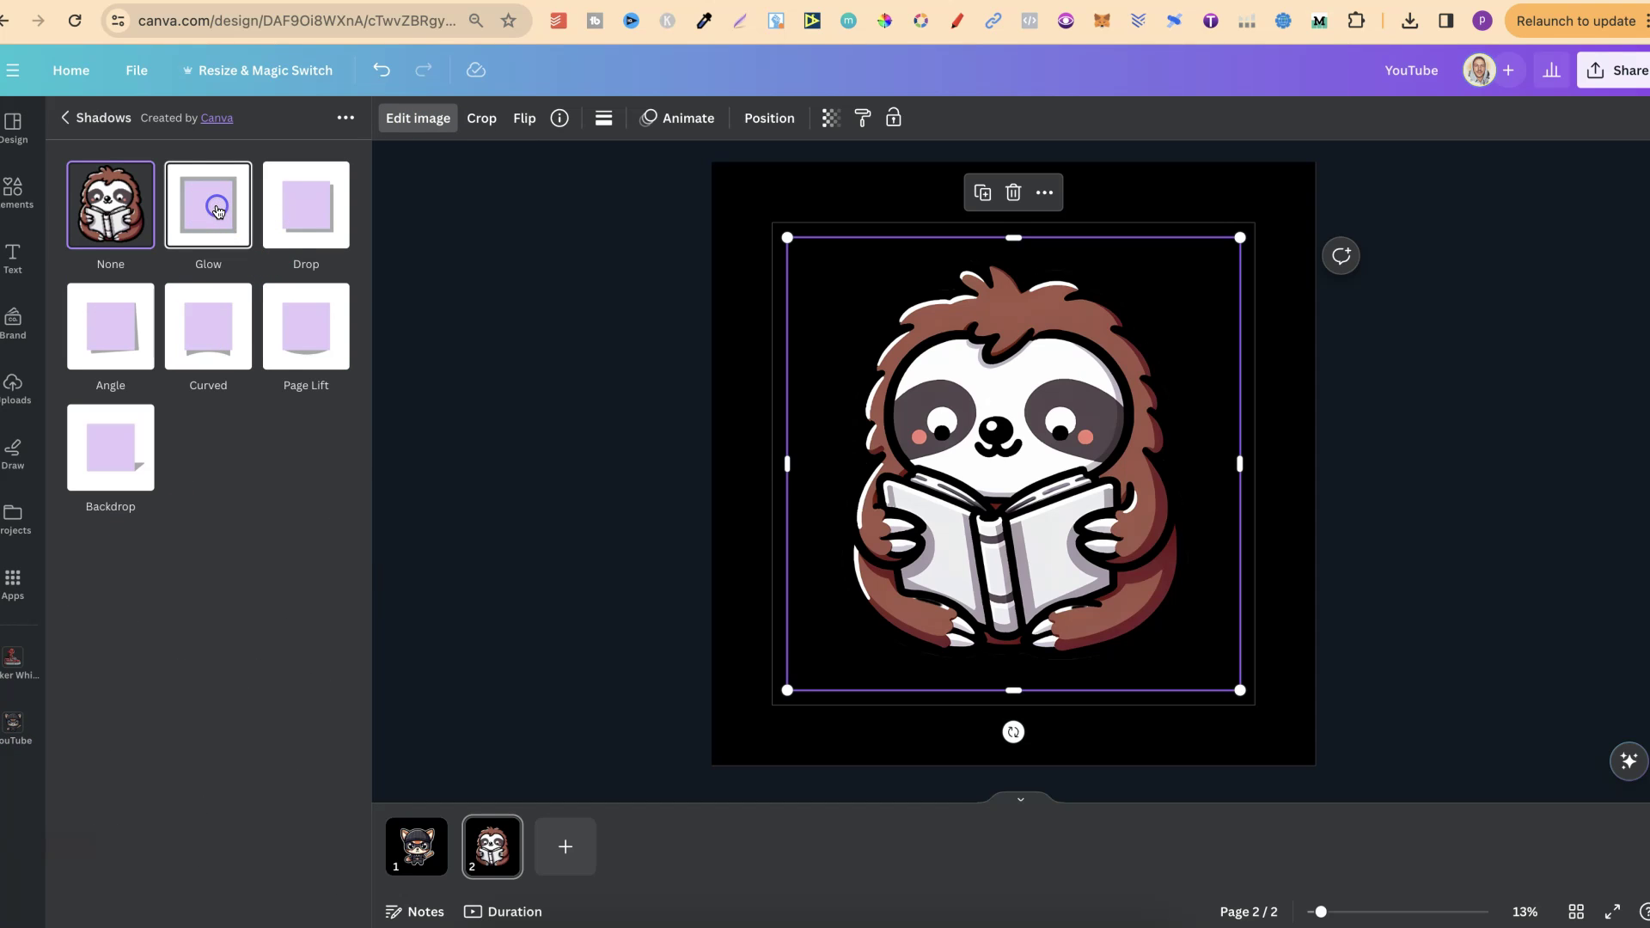
pyautogui.click(303, 378)
pyautogui.click(332, 352)
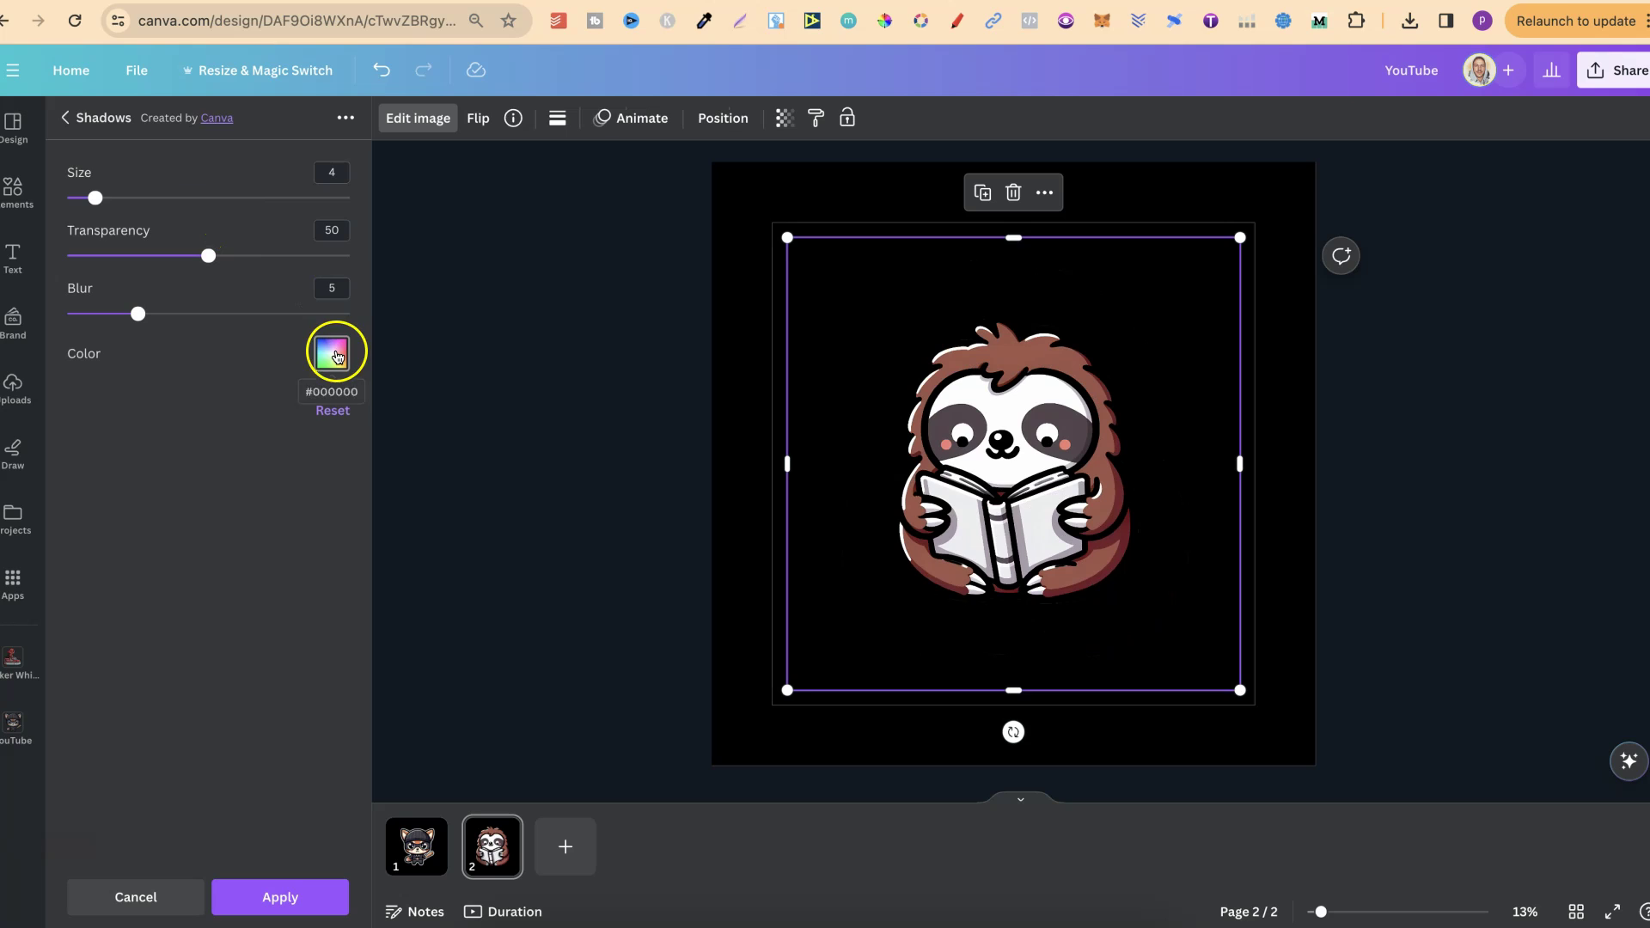
pyautogui.click(550, 645)
# Step: Set the glow's blur to 0, transparency to 100 and size to 40, apply it, and compare the sloth with page 1's fox sticker
pyautogui.click(140, 313)
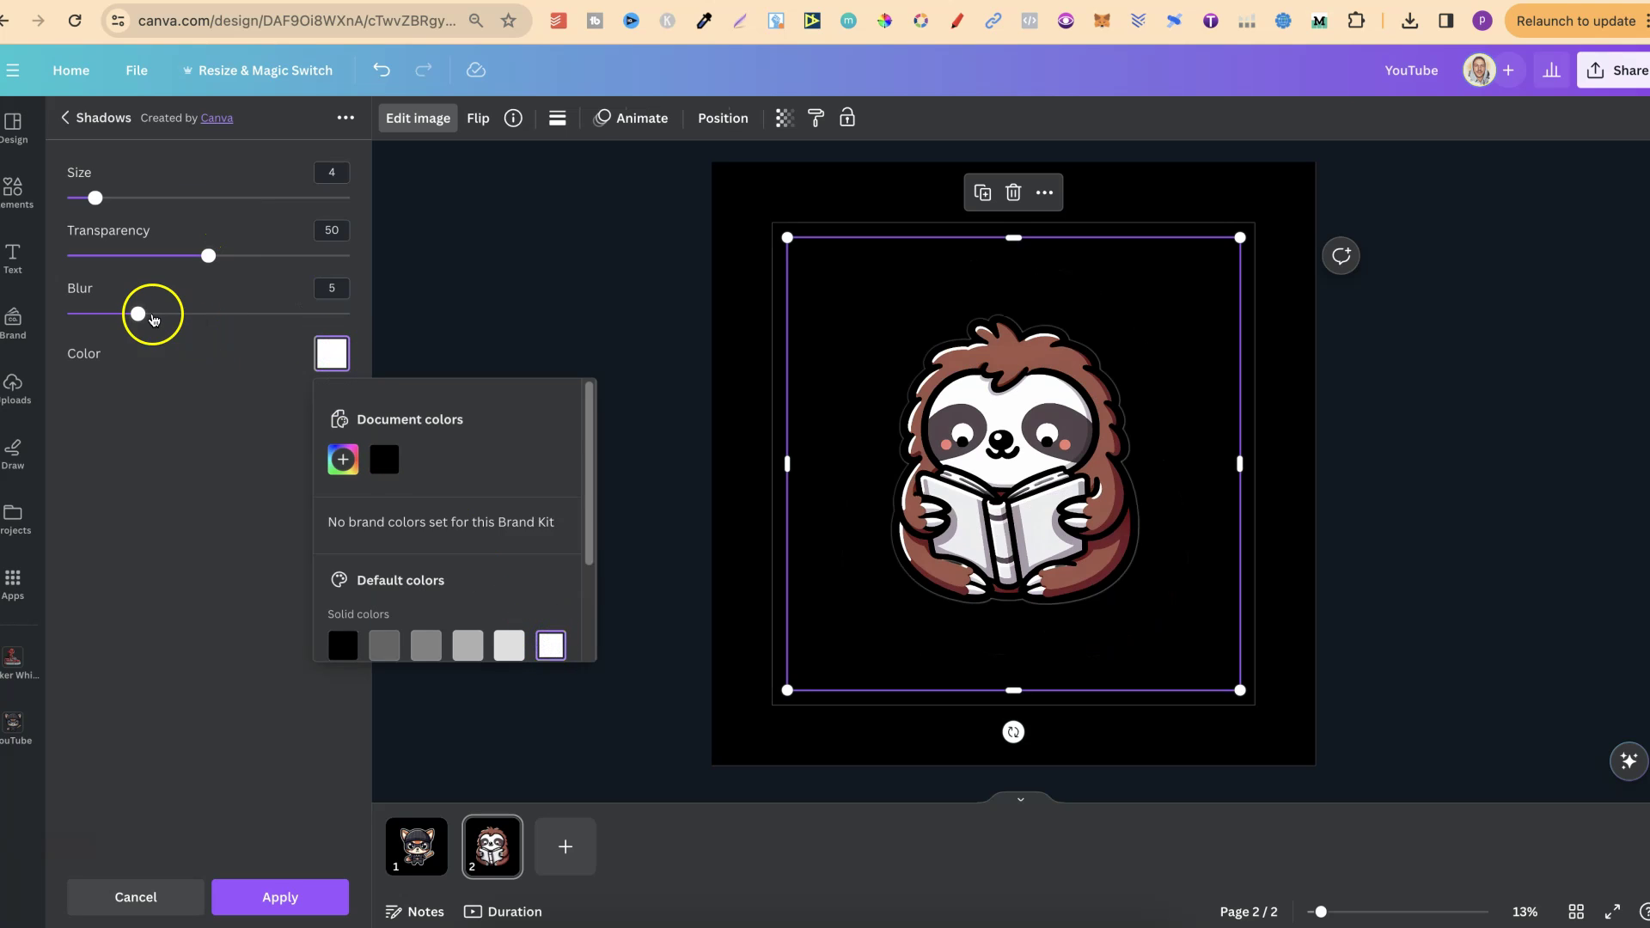
pyautogui.moveTo(118, 318); pyautogui.dragTo(67, 314)
pyautogui.moveTo(208, 255); pyautogui.dragTo(350, 255)
pyautogui.moveTo(96, 196); pyautogui.dragTo(350, 197)
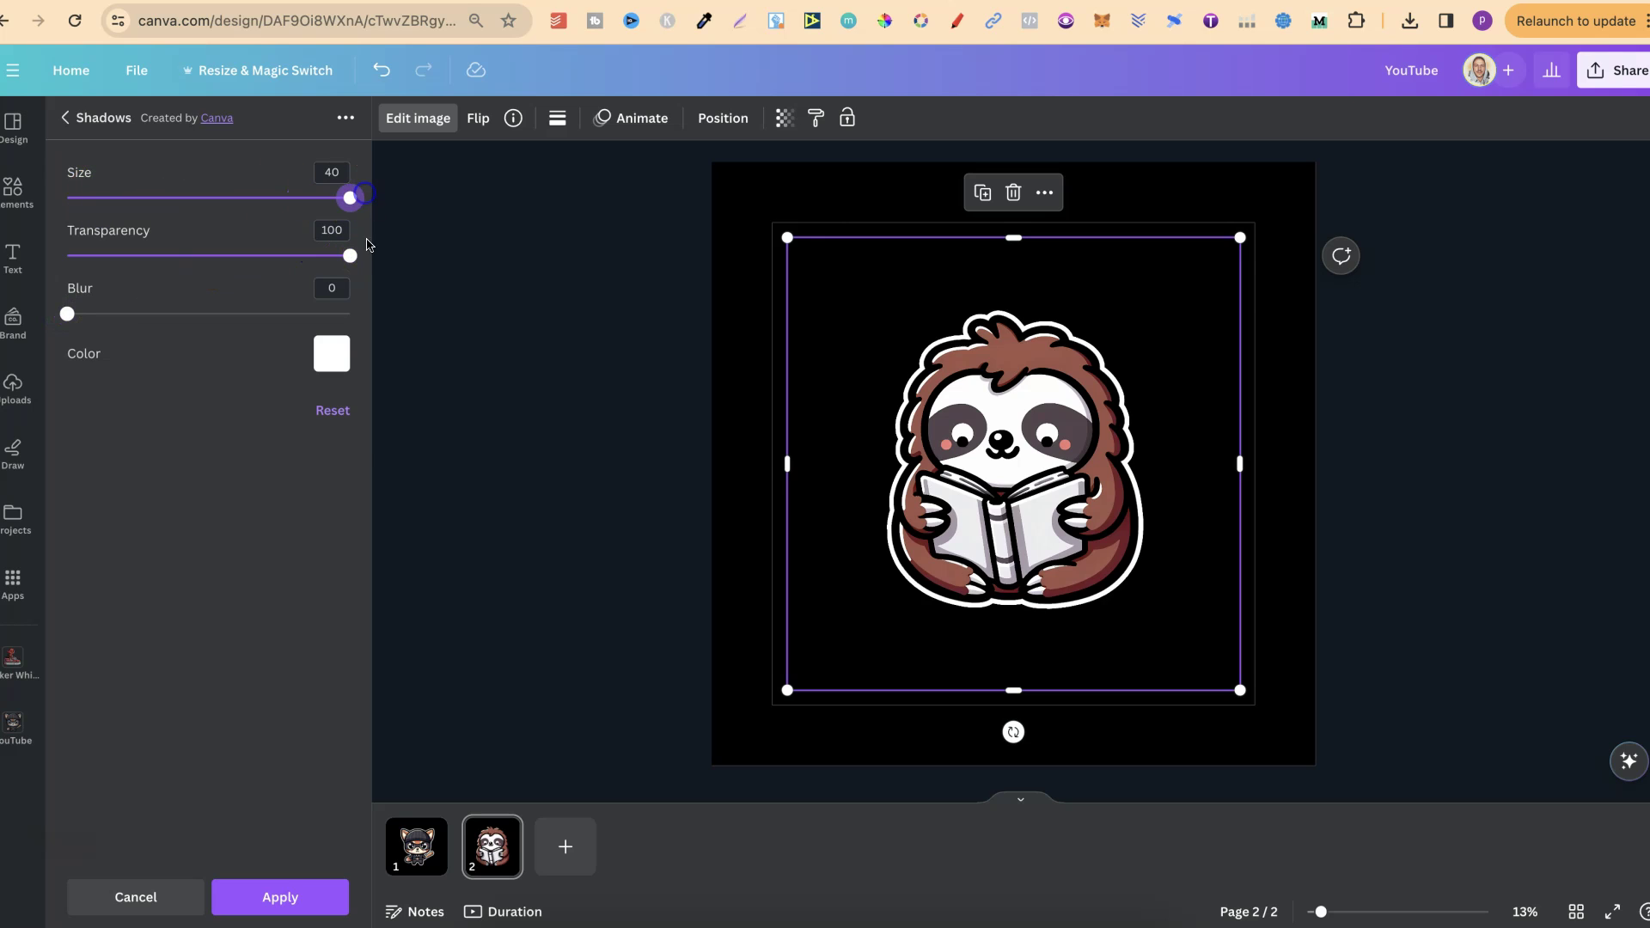
pyautogui.click(316, 899)
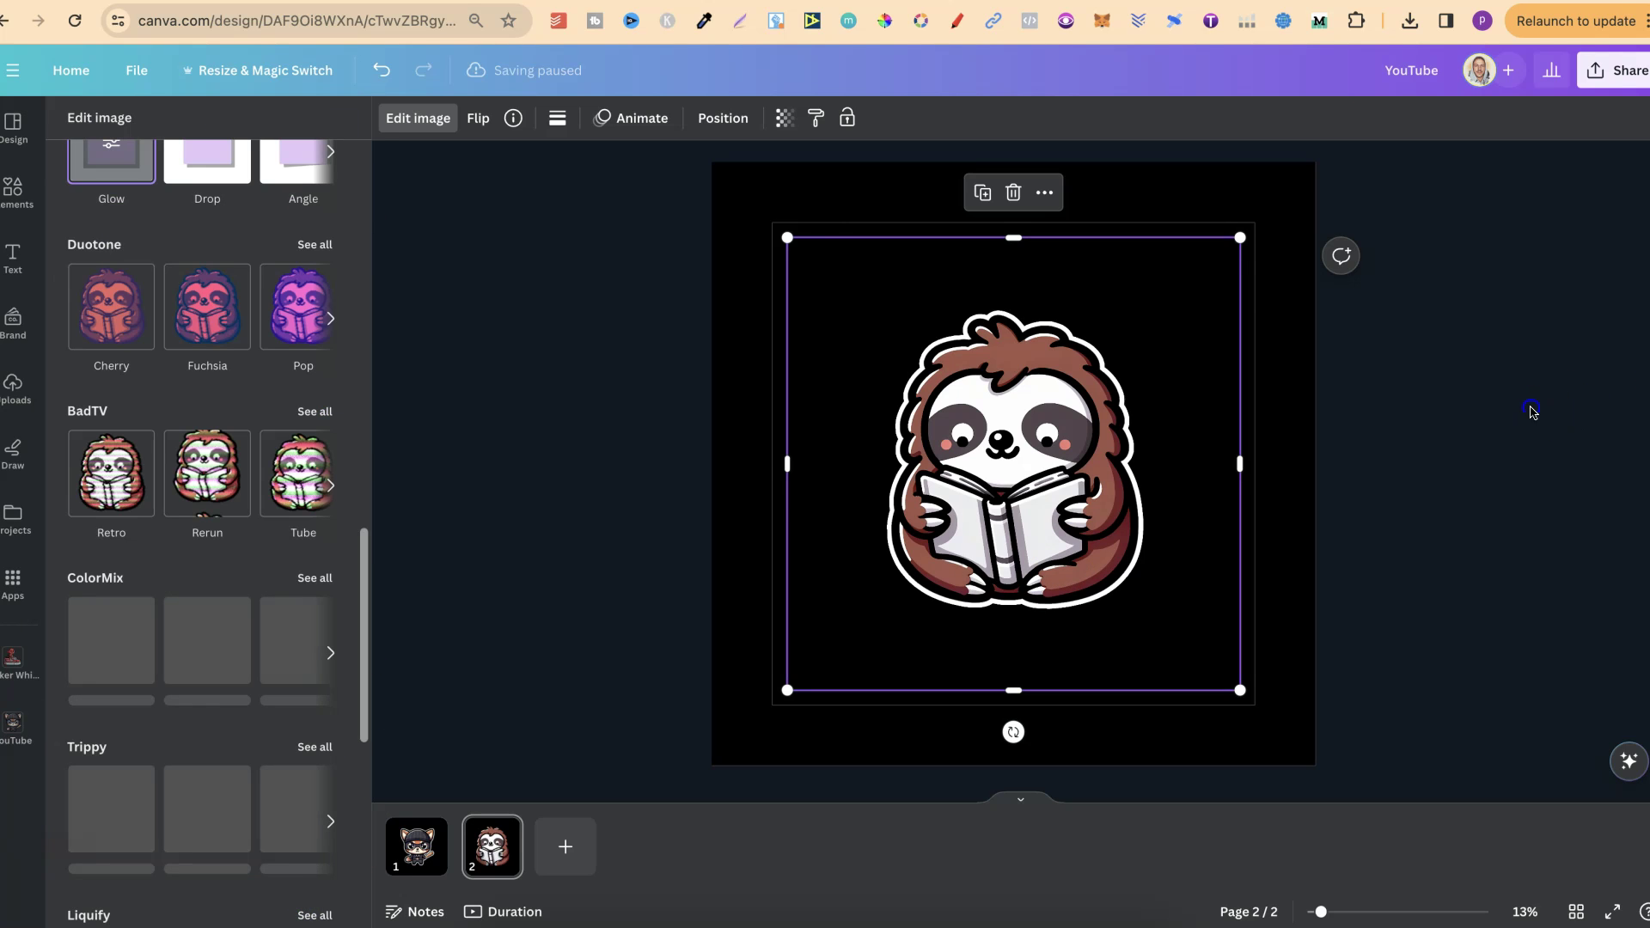
pyautogui.click(1534, 414)
pyautogui.click(417, 846)
pyautogui.click(492, 845)
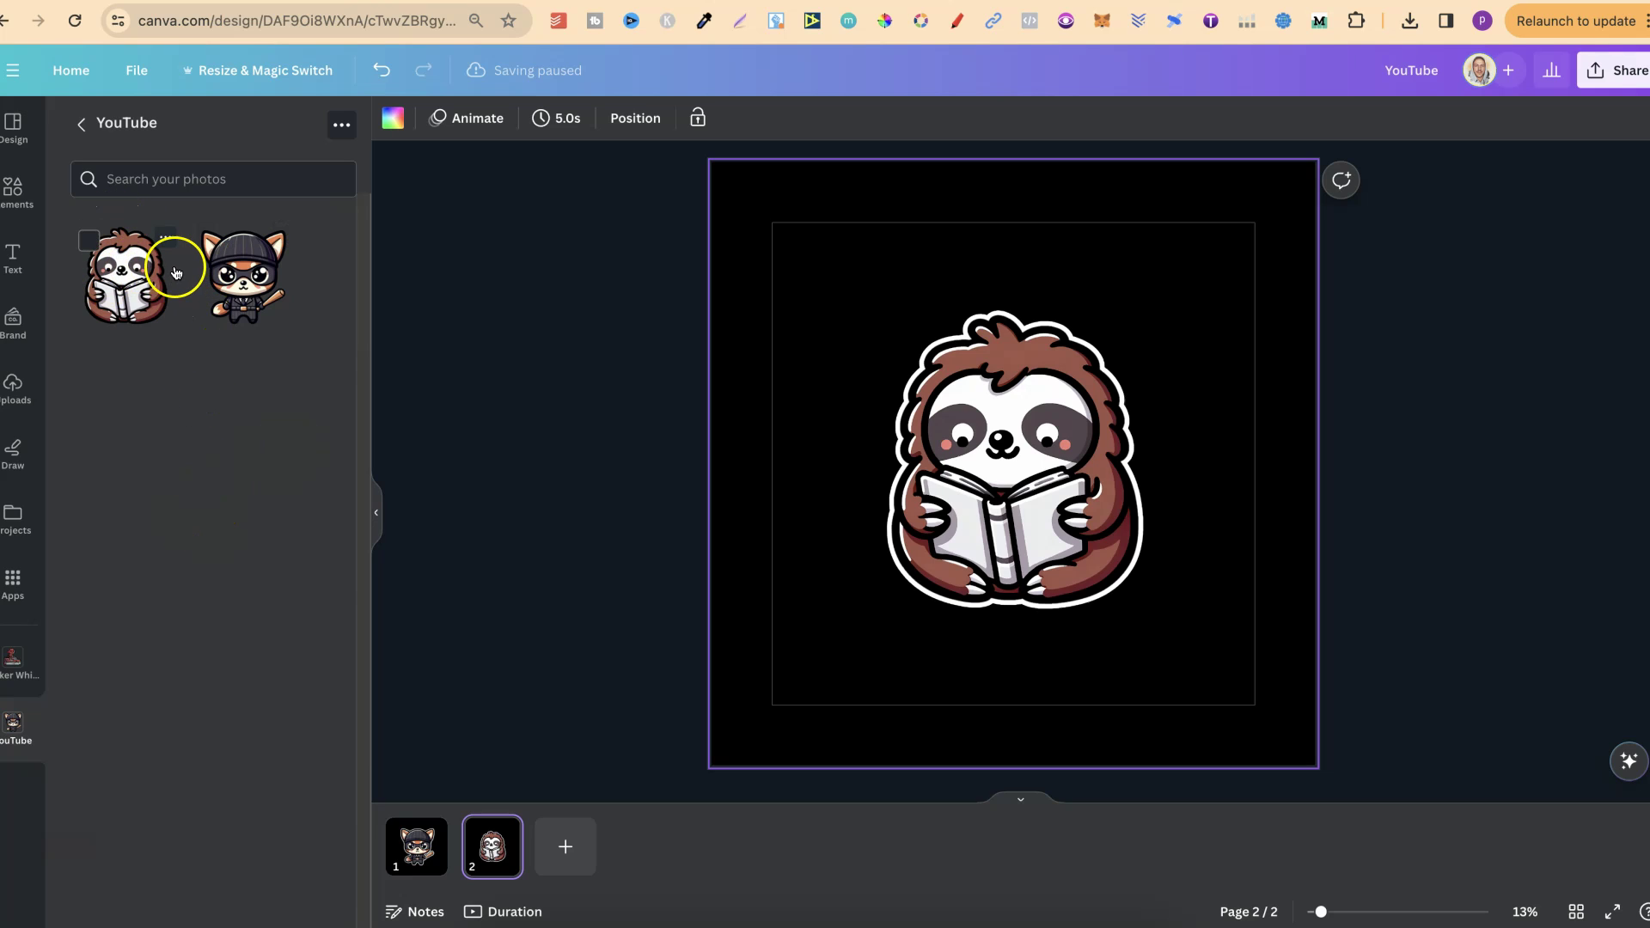
# Step: Request a download of the uploaded sloth image, leave the Canva page without waiting for saving, and return to the Kittl project
pyautogui.click(168, 241)
pyautogui.click(234, 418)
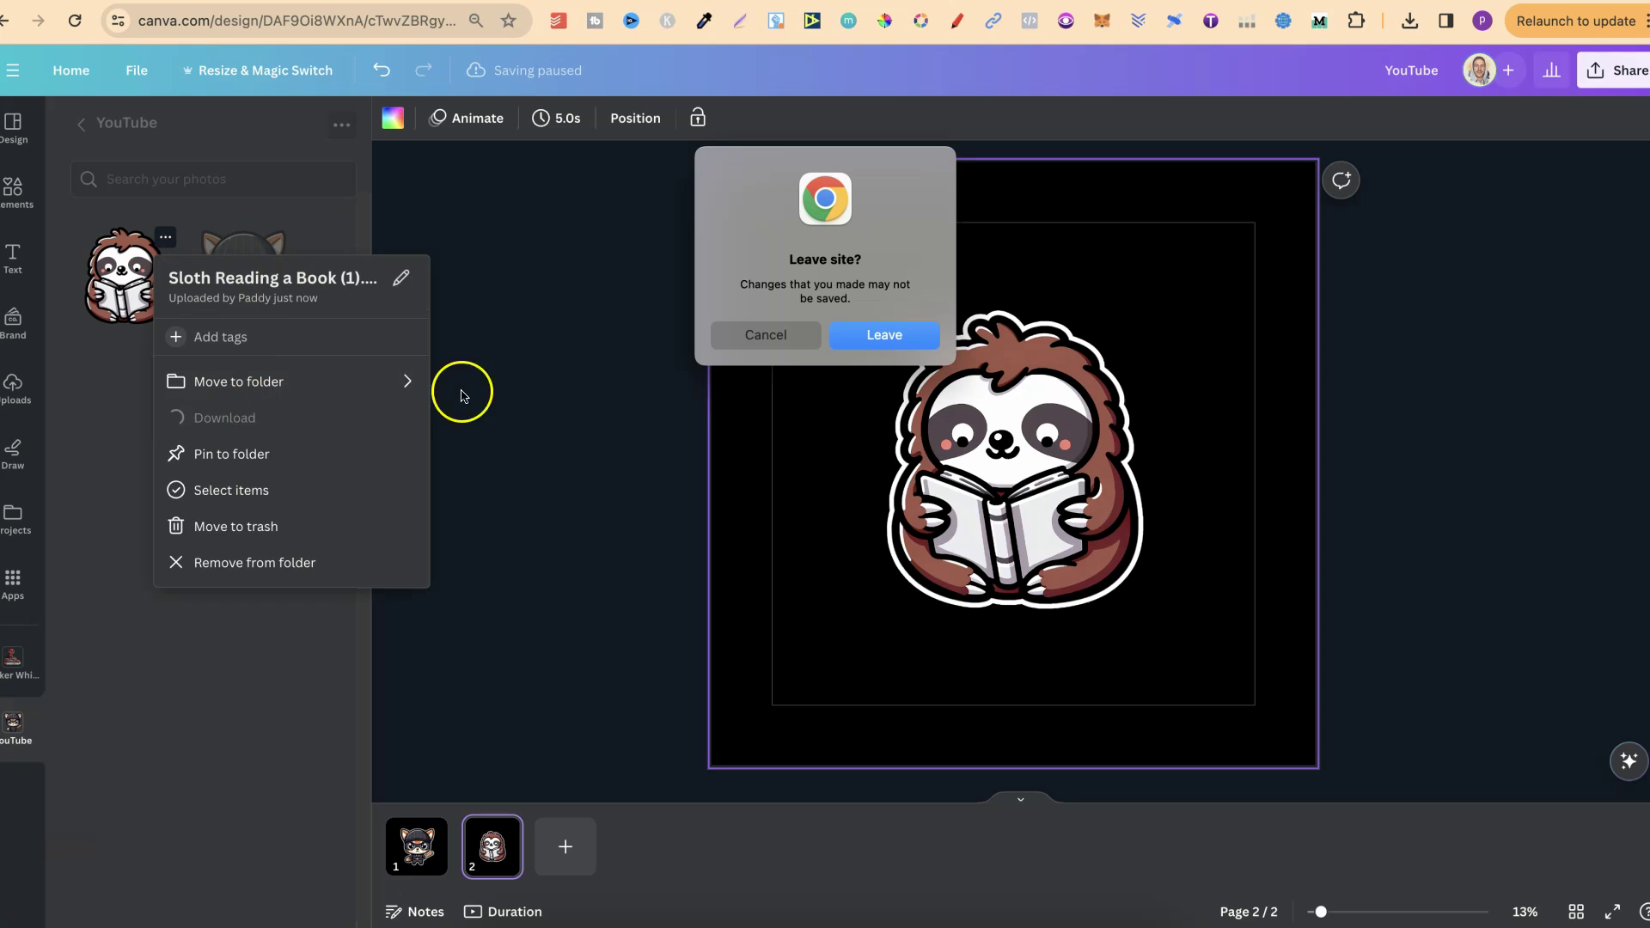
pyautogui.click(849, 342)
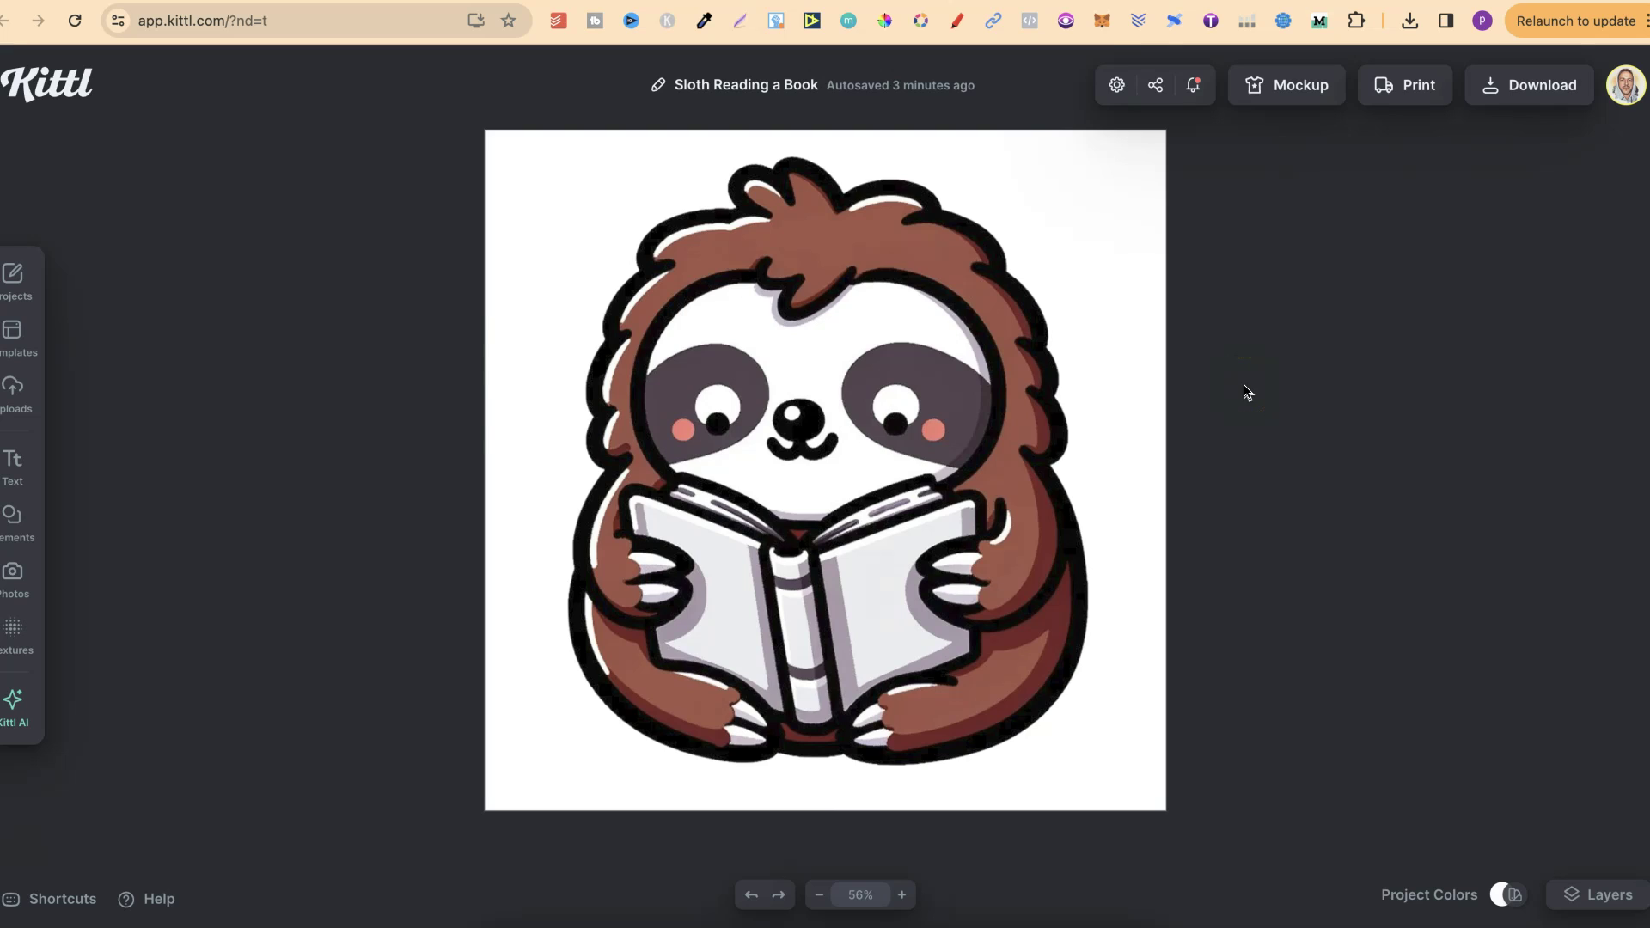
pyautogui.click(1224, 391)
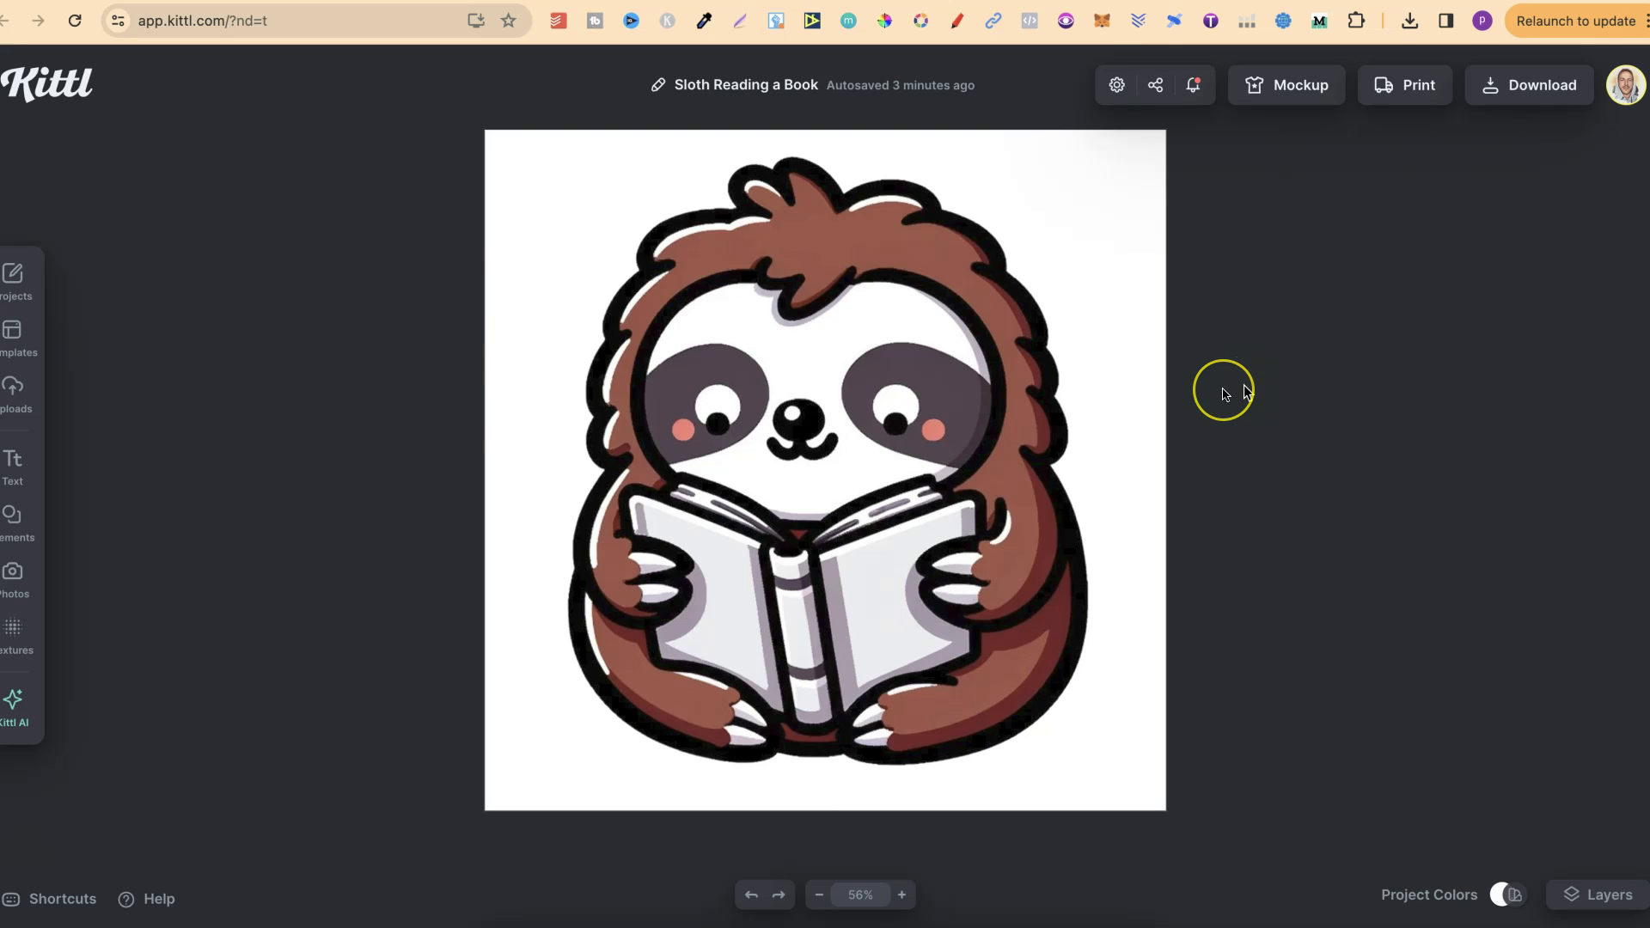